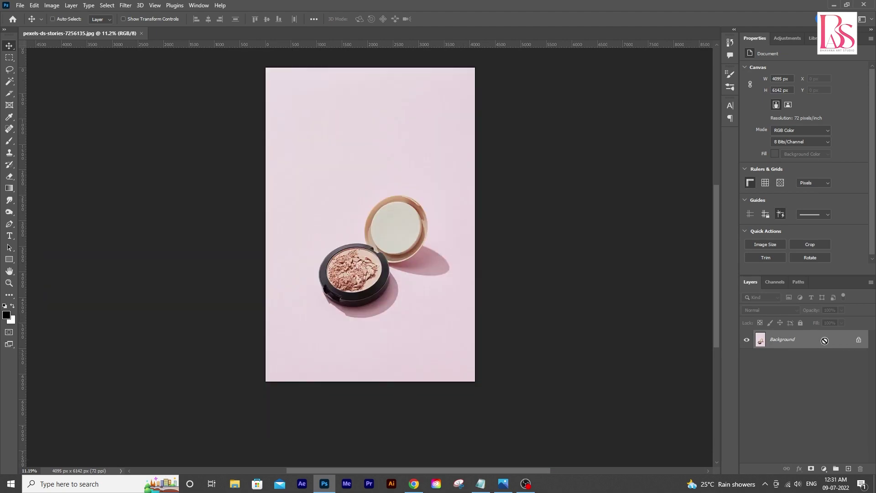
Duplicate the Background layer and convert the copy to a smart object
key("ctrl+j")
left_click(747, 341)
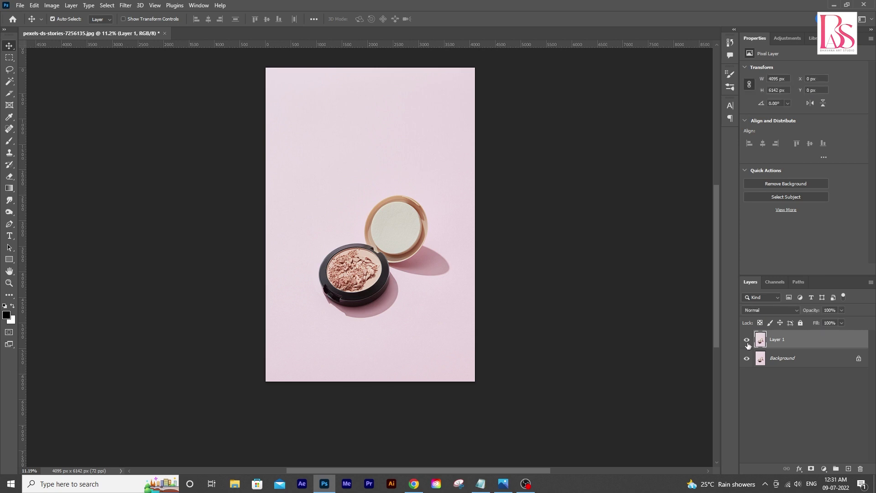
right_click(796, 338)
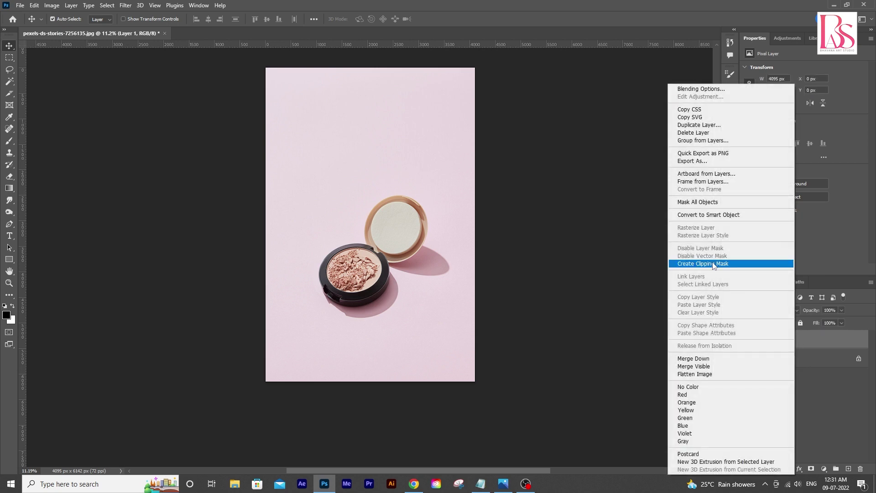
left_click(687, 218)
scroll(415, 337, "down", 1)
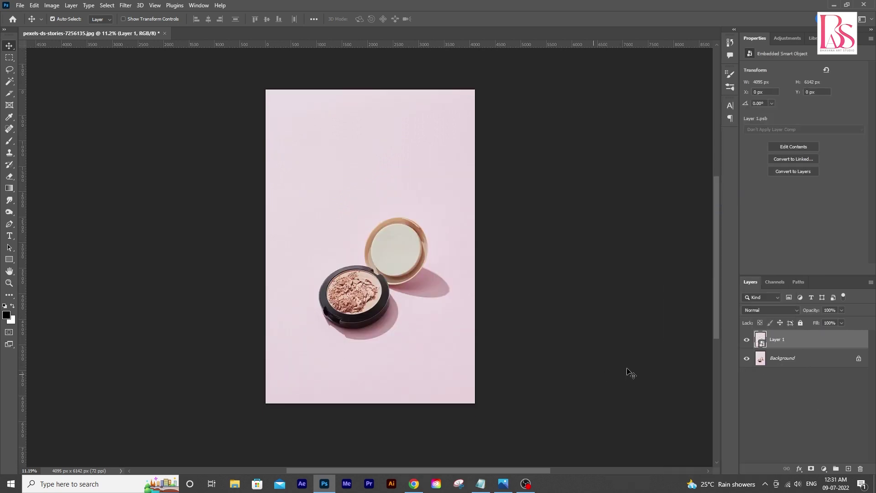
Start a Pen shape path with its first anchor on the outer left rim of the black compact
scroll(358, 302, "down", 3)
key("z")
left_click_drag(335, 265, 359, 331)
key("v")
left_click_drag(301, 331, 319, 356)
left_click(9, 224)
scroll(289, 307, "down", 3)
key("z")
scroll(301, 319, "up", 5)
key("z")
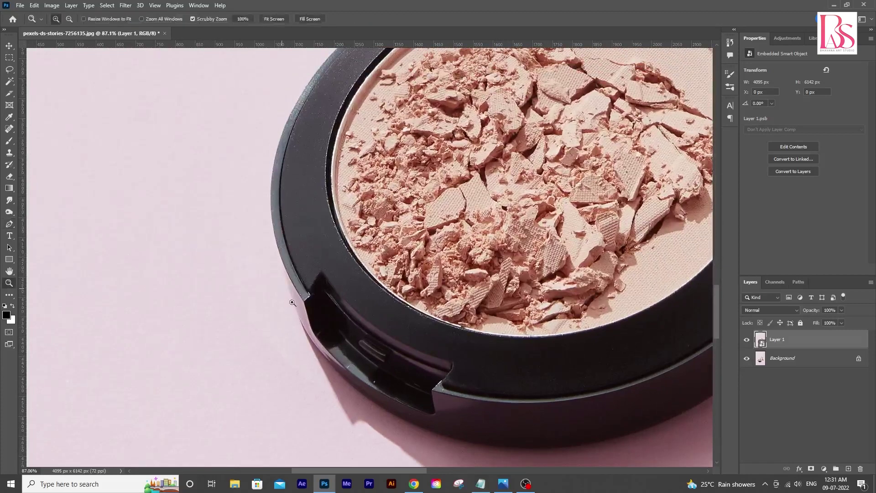
left_click_drag(281, 286, 292, 286)
scroll(274, 279, "up", 3)
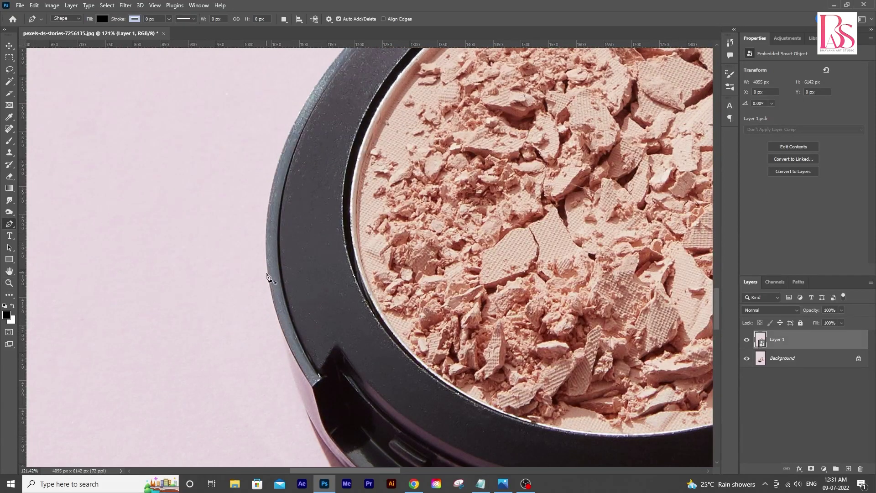
left_click(268, 277)
Trace the compact's upper-left and top rim with curved anchors up to the lid, keeping the shape unfilled
scroll(274, 255, "up", 3)
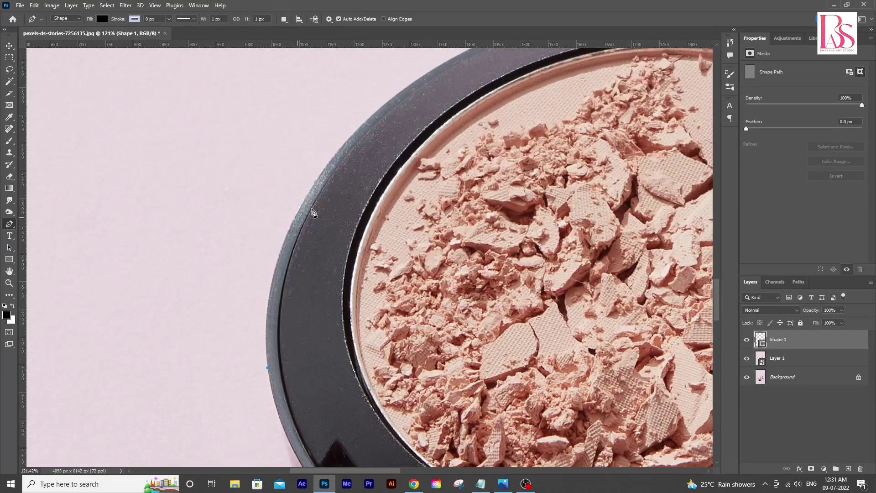
left_click_drag(313, 186, 377, 91)
scroll(384, 110, "up", 3)
scroll(386, 121, "right", 4)
left_click_drag(386, 120, 539, 62)
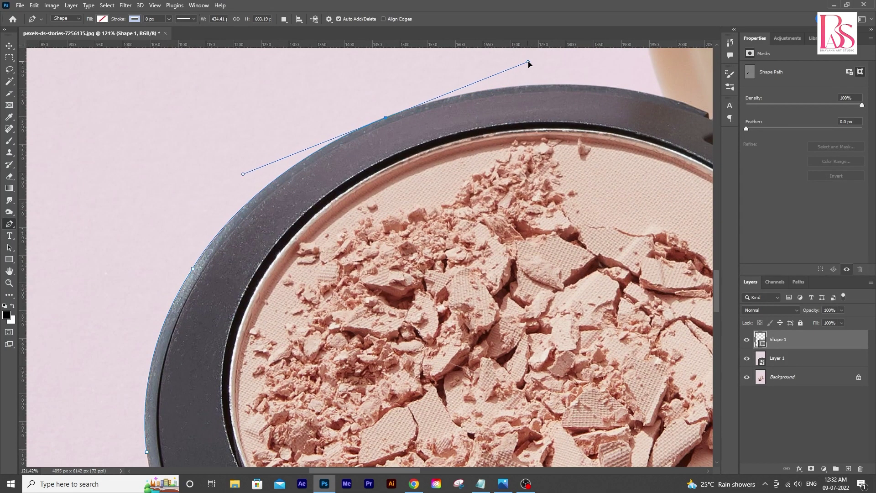
scroll(320, 114, "right", 4)
left_click(310, 106)
left_click_drag(465, 108, 521, 121)
Try to continue the path around the compact's hinge notches and down its right rim
scroll(514, 111, "up", 5)
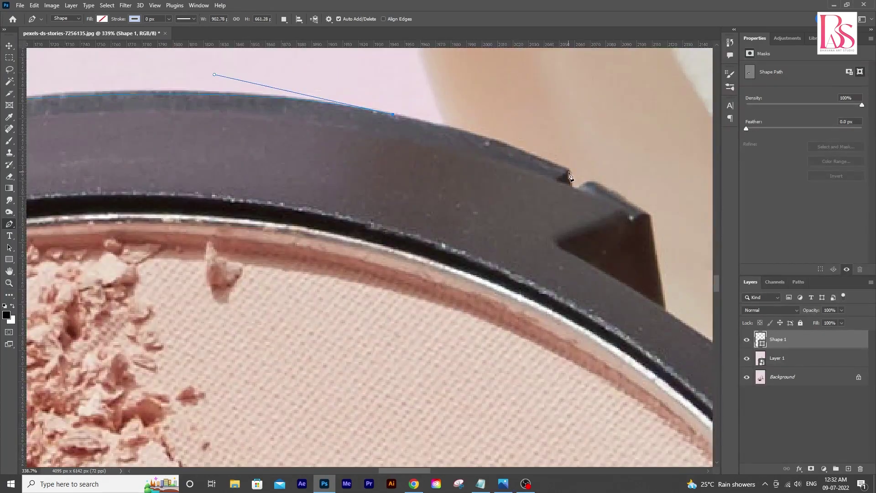
left_click(571, 188)
left_click(577, 188)
left_click(596, 183)
left_click(646, 215)
left_click(575, 233)
mouse_move(520, 239)
left_mouse_down()
mouse_move(529, 248)
mouse_move(324, 213)
left_mouse_up()
left_click(351, 229)
left_click(422, 197)
left_click(450, 205)
left_click_drag(494, 242, 420, 150)
left_click(534, 280)
left_click_drag(535, 281, 370, 155)
left_click_drag(445, 329, 456, 393)
Undo the path points placed around the hinge and the compact's right rim
scroll(456, 395, "down", 8)
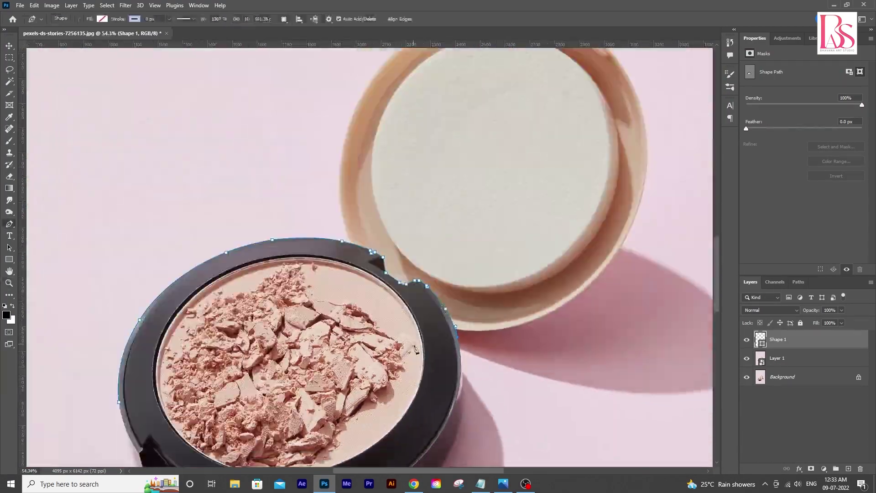
scroll(415, 351, "up", 3)
key("ctrl+z")
key("ctrl+z")
key("ctrl+z")
key("ctrl+z")
key("ctrl+z")
key("ctrl+z")
key("ctrl+z")
key("ctrl+z")
key("ctrl+z")
key("ctrl+z")
Continue the path from the compact's rim up the lid's outer left side and across its top edge
scroll(375, 325, "up", 6)
left_click(326, 386)
scroll(292, 255, "up", 3)
left_click_drag(280, 209, 205, 118)
left_click(279, 209, "alt")
left_click_drag(218, 215, 258, 152)
left_click(217, 215, "alt")
left_click_drag(240, 197, 166, 276)
left_click_drag(281, 133, 356, 95)
left_click_drag(491, 78, 608, 86)
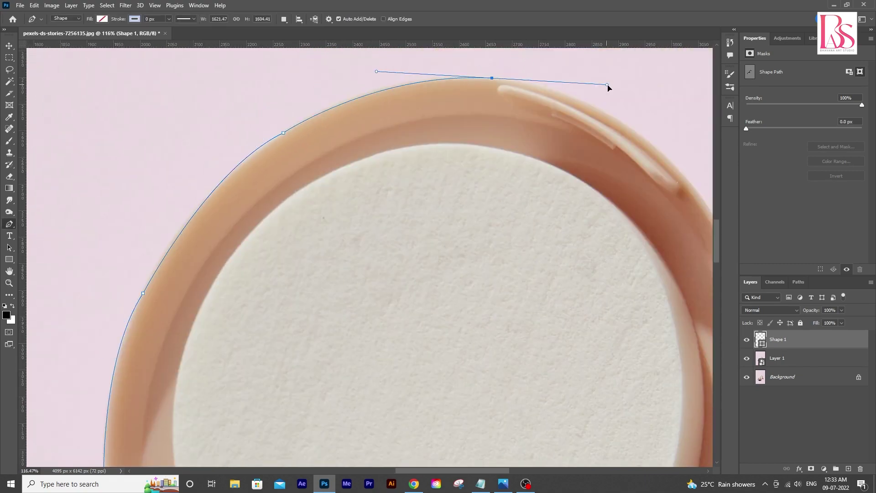
Trace the lid's outer right side and lower-right edge with curved anchors
scroll(492, 78, "right", 8)
left_click_drag(413, 144, 454, 200)
scroll(454, 200, "down", 7)
left_click_drag(505, 129, 505, 214)
left_click(505, 129, "alt")
left_click_drag(447, 370, 375, 452)
scroll(375, 453, "down", 8)
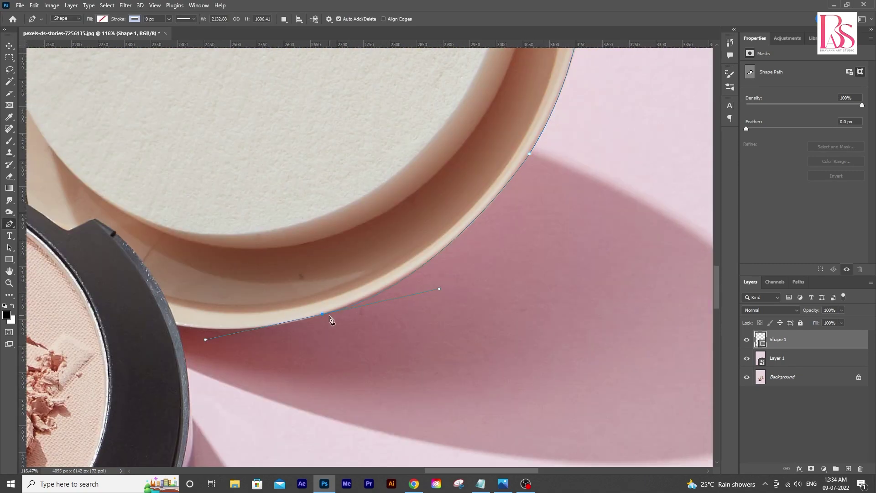
Carry the path from the lid's bottom edge onto the compact and down its right side
scroll(320, 365, "left", 5)
left_click_drag(292, 335, 344, 327)
key("ctrl+z")
left_click_drag(330, 247, 334, 293)
left_click_drag(340, 371, 341, 261)
left_click_drag(271, 335, 197, 441)
left_click(272, 335, "alt")
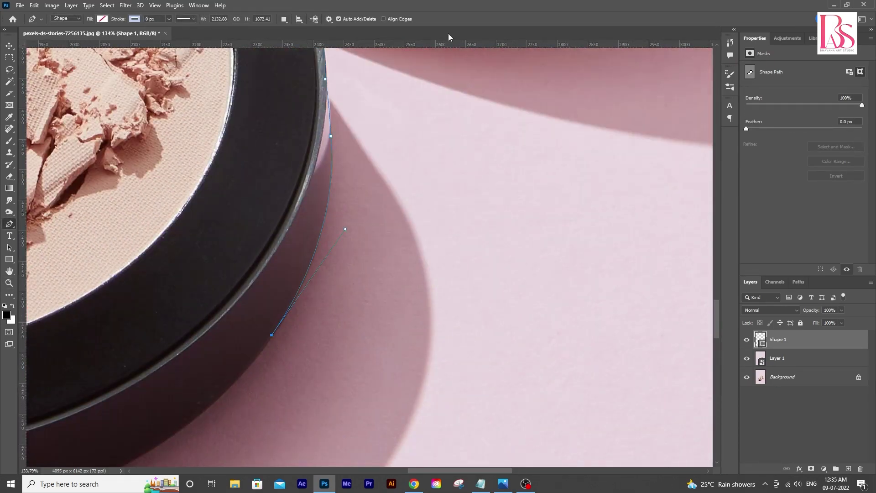
Trace the compact's bottom edge and clasp area, and close the path at its starting anchor
left_click_drag(272, 335, 507, 182)
left_click_drag(341, 321, 291, 345)
left_click_drag(487, 324, 712, 291)
left_click_drag(293, 332, 522, 362)
left_click_drag(266, 234, 349, 366)
left_click_drag(277, 220, 263, 137)
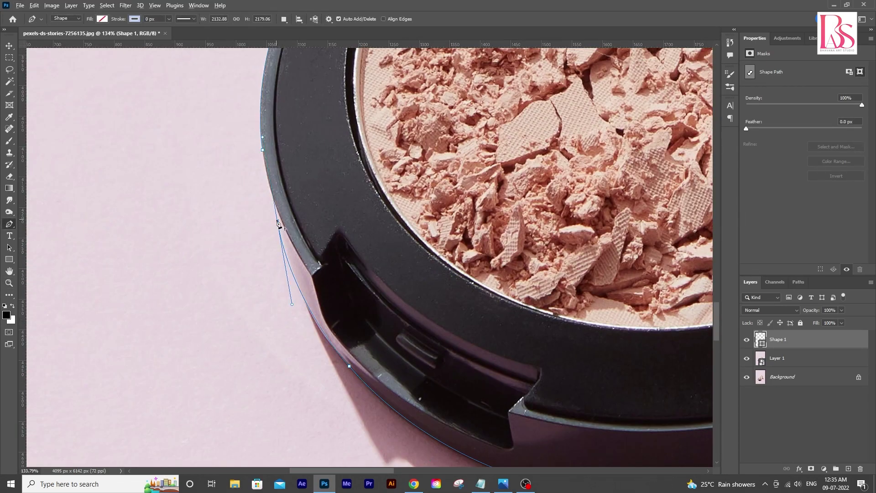
Load the closed path as a selection and mask Layer 1 with it
key("ctrl+Return")
scroll(279, 223, "down", 5)
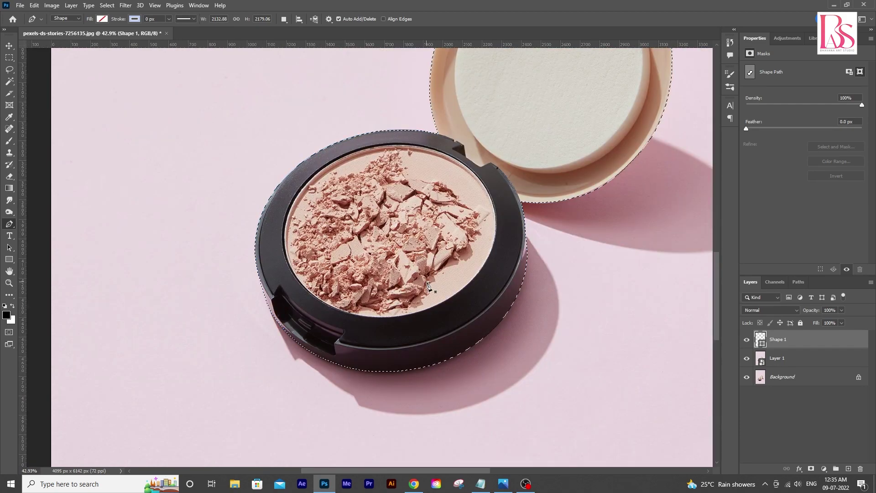
left_click(783, 359)
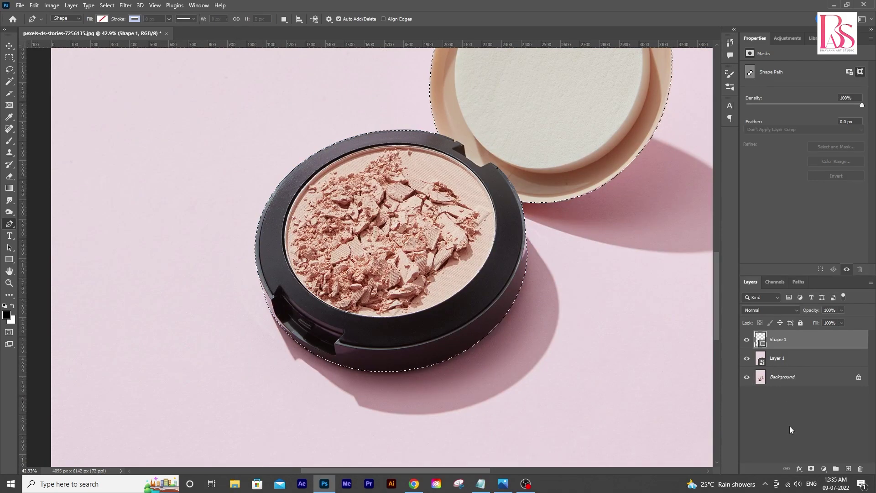
left_click(810, 468)
key("z")
left_click_drag(612, 393, 410, 336)
Create a new 1080 x 1080 px RGB document at 300 pixels/inch with a white background
left_click(20, 5)
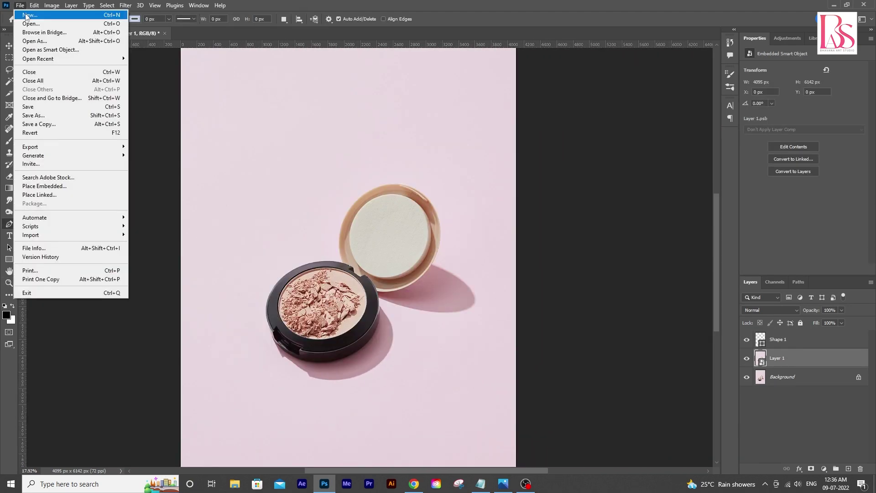
left_click(26, 15)
left_click(247, 173)
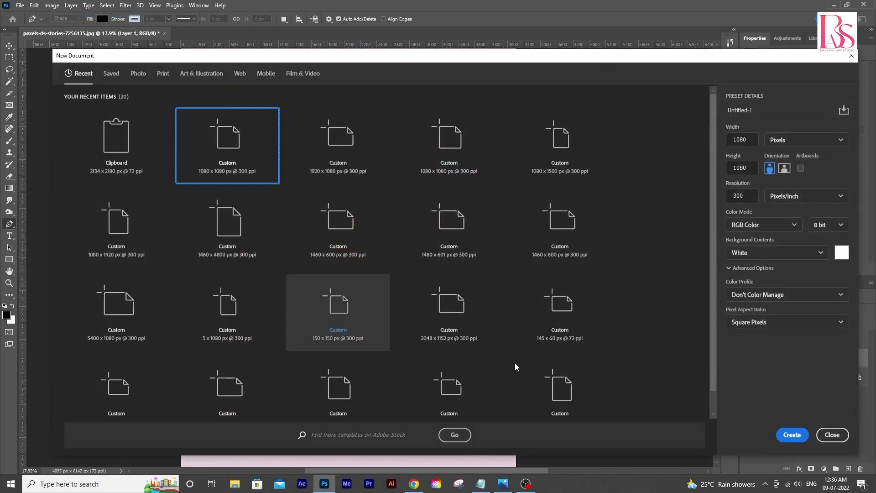
left_click(793, 434)
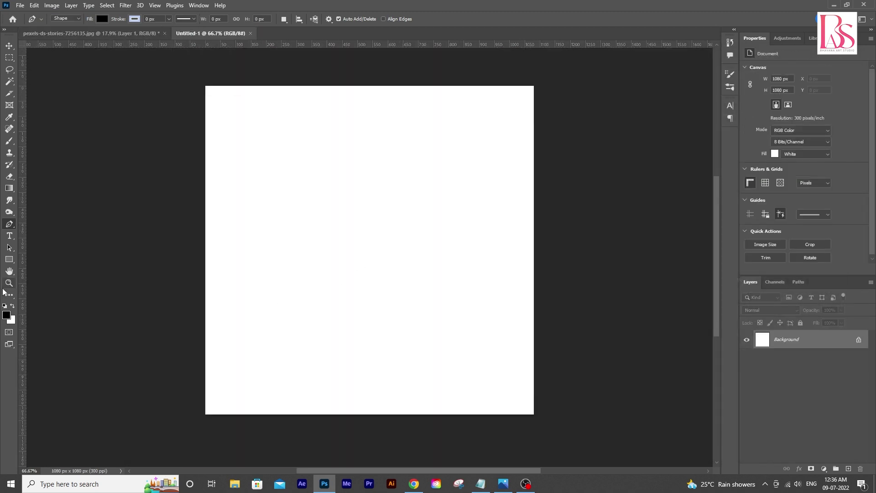
Paste the masked product into the new document, scale it to about 35% and centre it on the canvas
key("v")
key("ctrl+v")
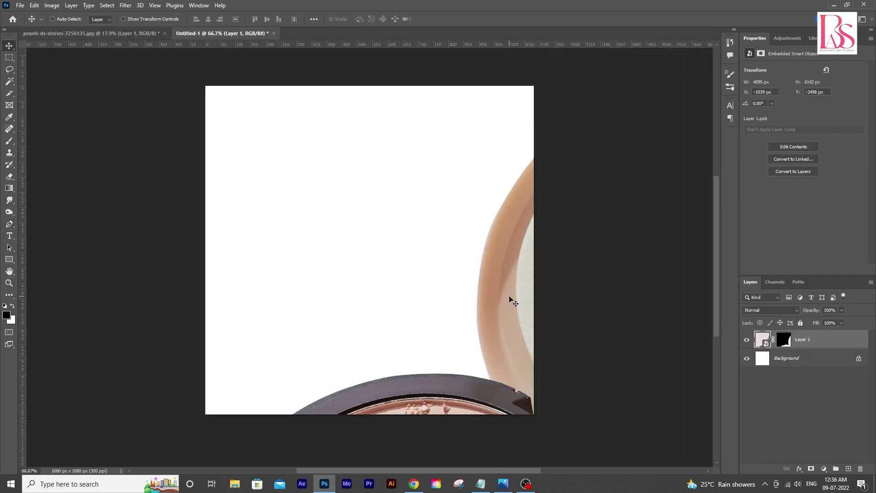
key("ctrl+t")
key("ctrl+minus")
key("ctrl+minus")
key("ctrl+minus")
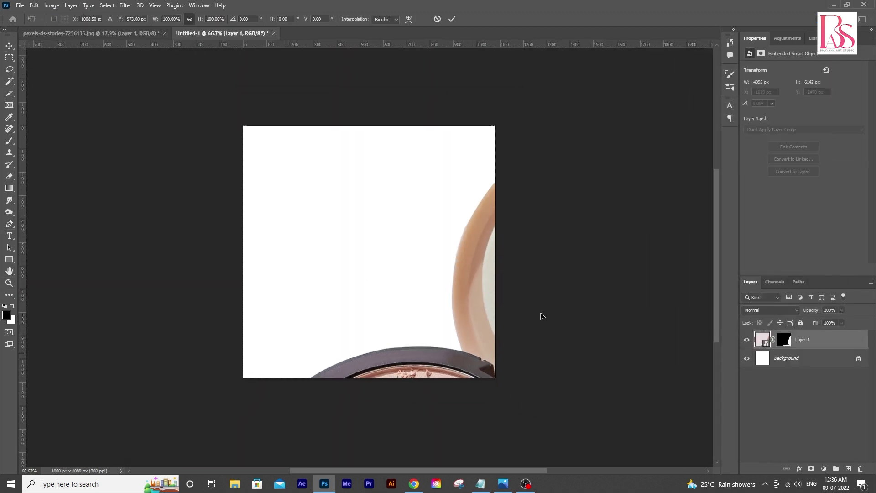
left_click_drag(195, 259, 246, 254)
left_click_drag(373, 272, 413, 257)
key("Return")
Move the product slightly upward, scale it down to about 85% and reposition it on the canvas
left_click(397, 305, "ctrl")
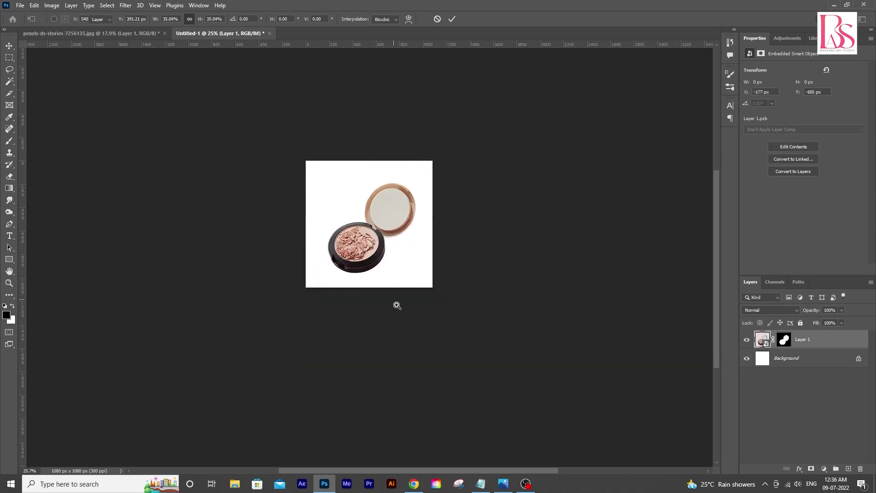
left_click_drag(390, 314, 411, 287)
scroll(409, 329, "up", 4)
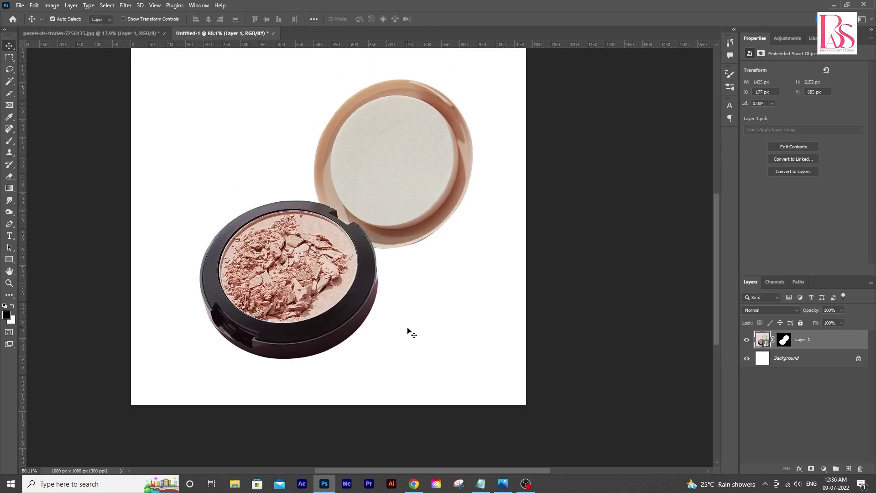
left_click_drag(336, 334, 334, 313)
key("ctrl+t")
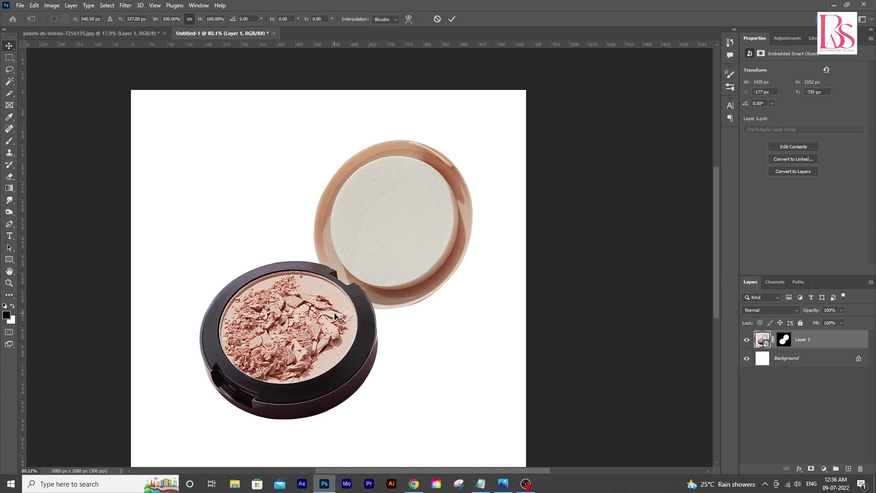
left_click_drag(590, 213, 514, 214)
left_click_drag(368, 234, 397, 235)
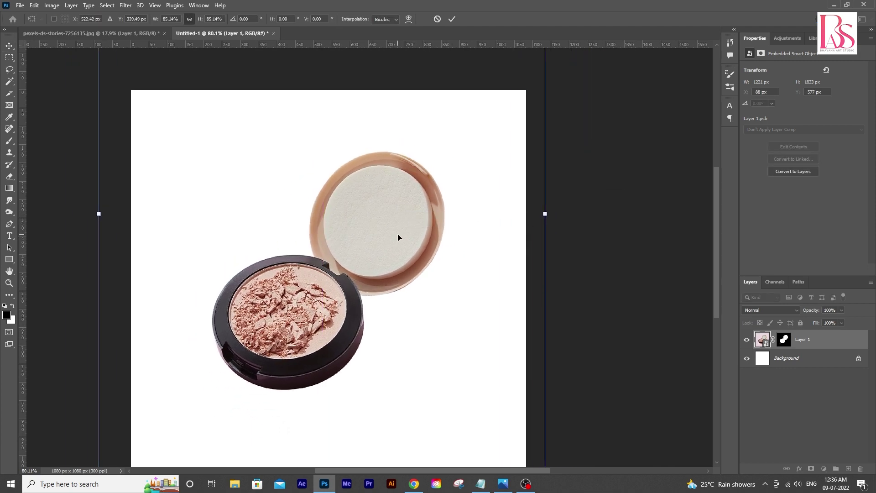
key("Return")
Duplicate the product layer and delete the layer mask from the lower Layer 1
scroll(656, 342, "up", 1)
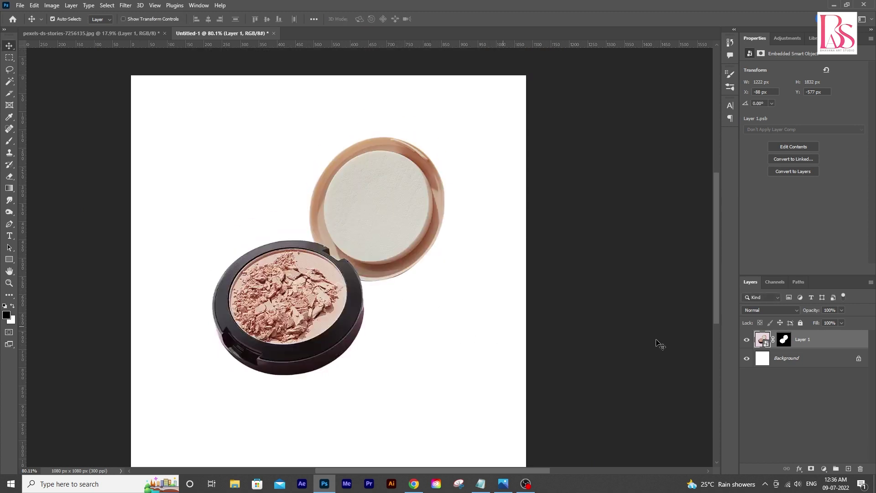
key("ctrl+j")
left_click(807, 361)
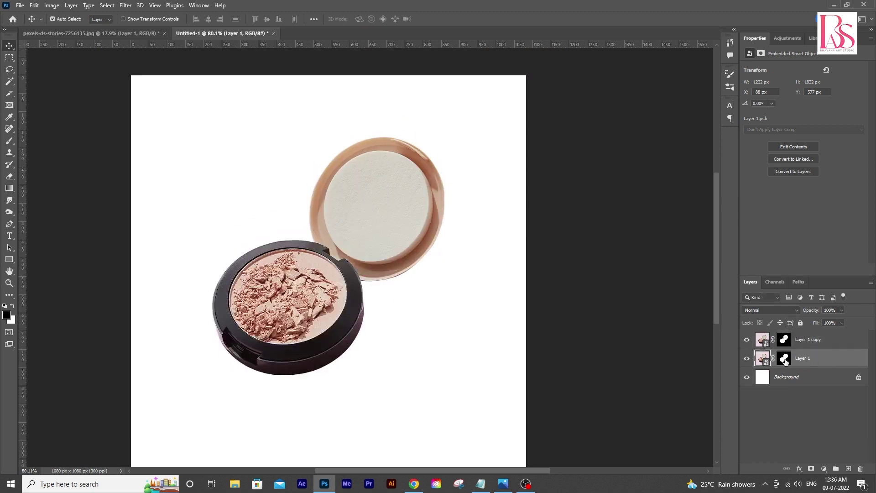
left_click_drag(785, 360, 860, 469)
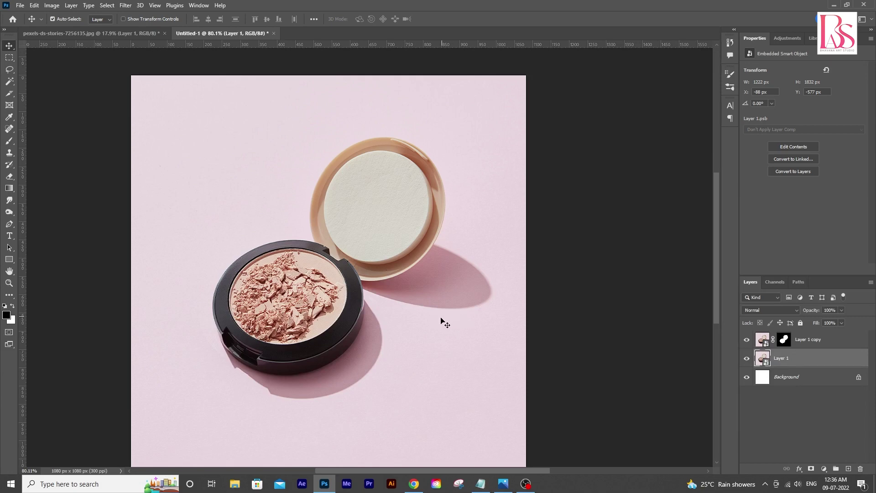
Lasso loosely around the shadows of the compact and lid, and mask Layer 1 with that selection
left_click(9, 69)
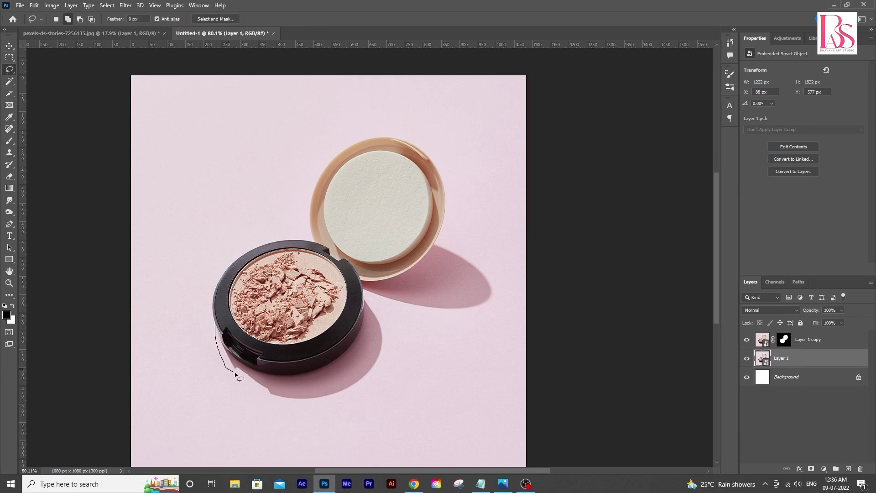
mouse_move(303, 405)
left_mouse_down()
mouse_move(352, 401)
mouse_move(390, 368)
left_mouse_up()
mouse_move(435, 313)
left_mouse_down()
mouse_move(489, 313)
mouse_move(500, 297)
mouse_move(494, 273)
left_mouse_up()
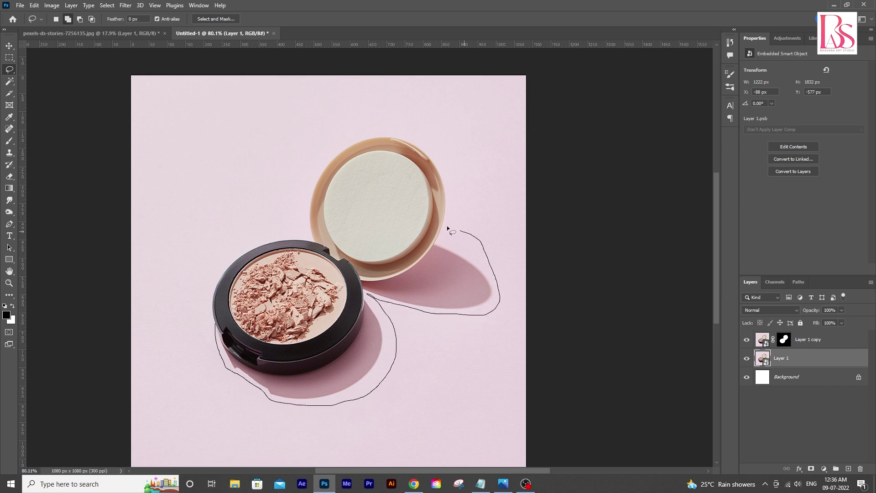
mouse_move(344, 244)
left_mouse_down()
mouse_move(244, 295)
mouse_move(212, 324)
left_mouse_up()
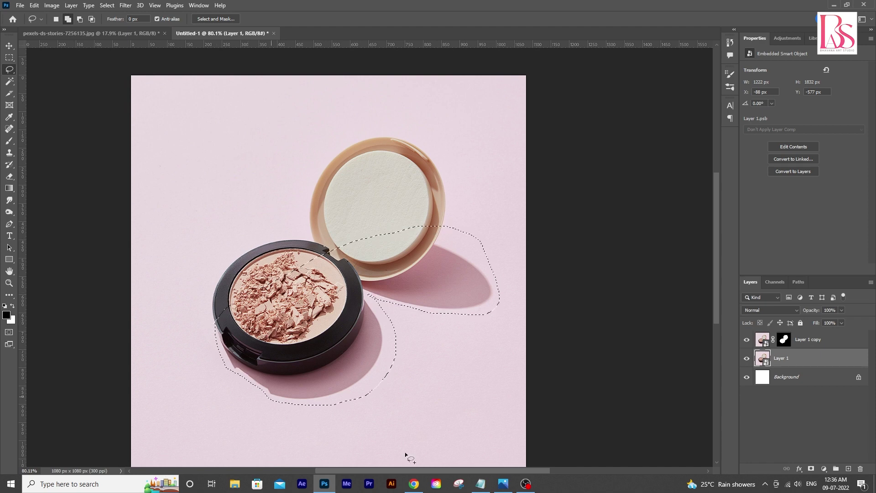
left_click(811, 469)
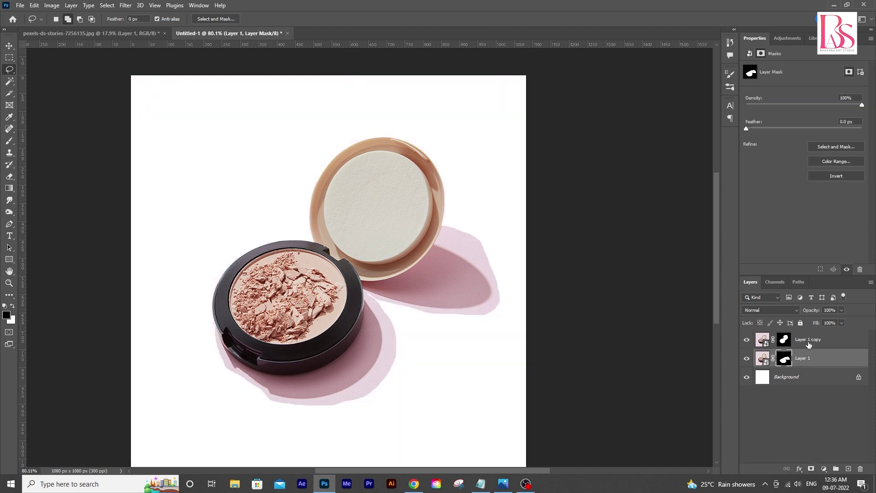
Add a light blue Solid Color fill layer, #accdea, directly above the Background layer
left_click(808, 381)
left_click(824, 468)
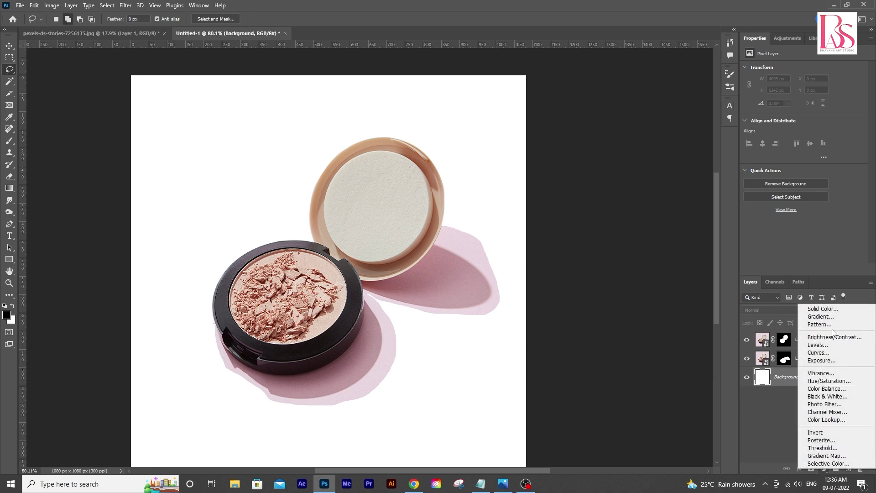
left_click(823, 309)
left_click_drag(659, 232, 626, 217)
left_click(760, 298)
left_click(761, 209)
mouse_move(734, 212)
left_mouse_down()
mouse_move(678, 205)
mouse_move(686, 268)
mouse_move(664, 232)
mouse_move(664, 206)
left_mouse_up()
left_click(760, 246)
left_click(665, 206)
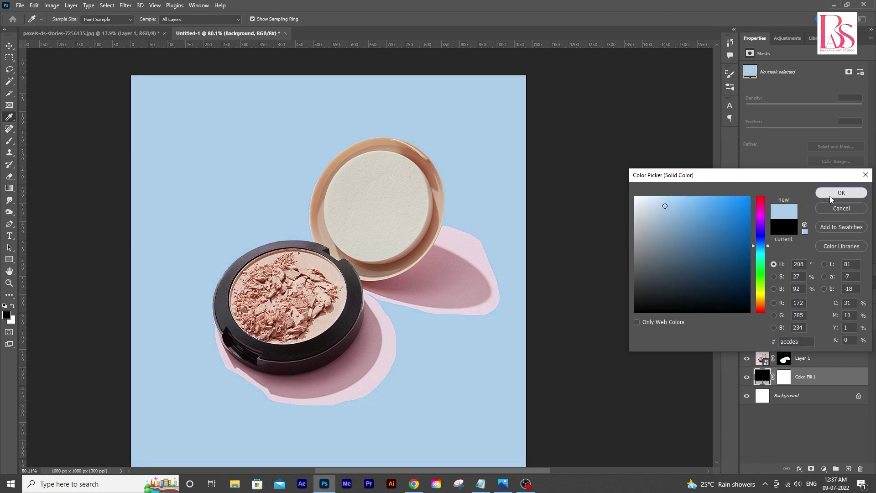
left_click(841, 193)
Save the document as Untitled-1.psd
scroll(459, 278, "down", 1)
scroll(459, 278, "up", 1)
key("v")
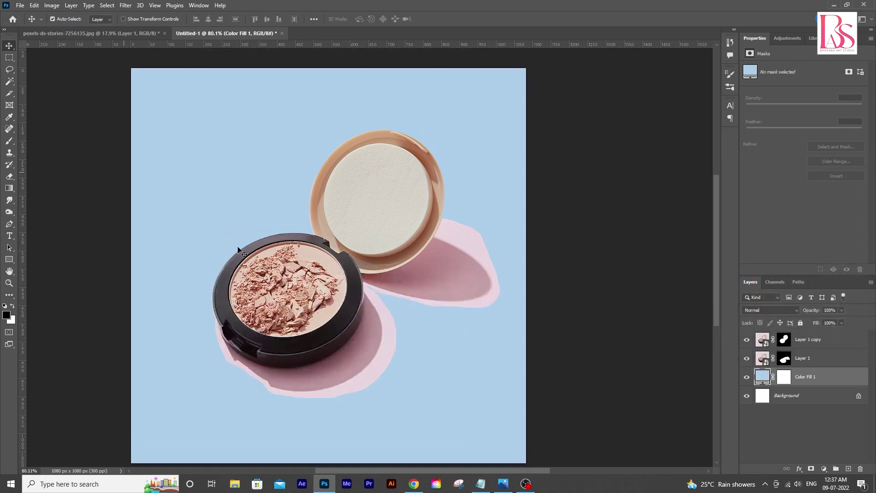
key("ctrl+s")
left_click(245, 360)
left_click(472, 295)
left_click(550, 137)
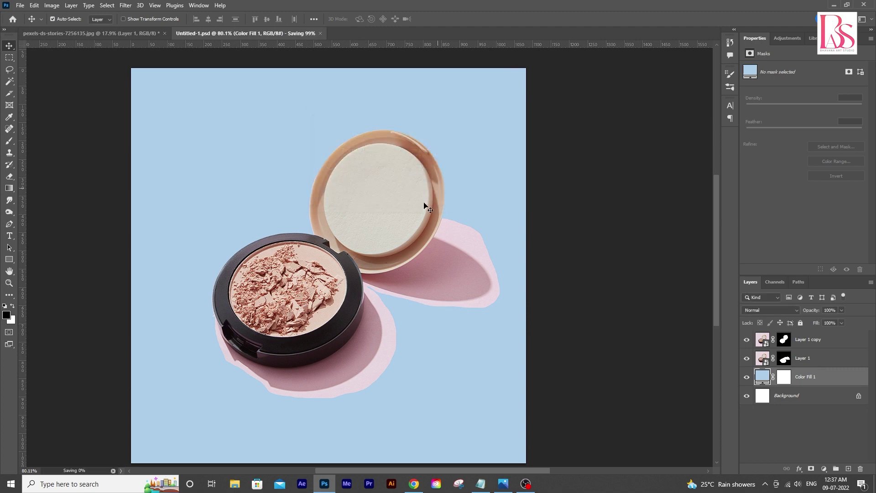
Toggle the visibility of Layer 1 and Layer 1 copy to compare the shadow layer with the product cutout
scroll(484, 283, "down", 1)
left_click(804, 364)
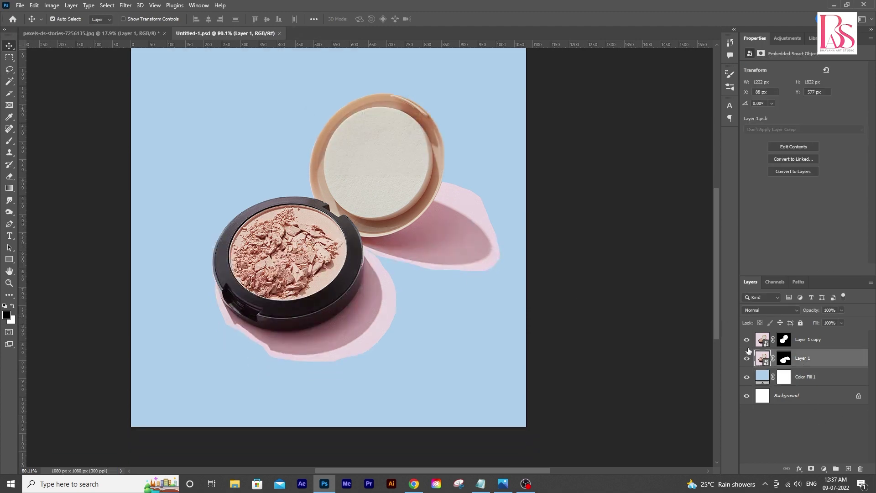
left_click(747, 341)
left_click(747, 359)
left_click(747, 341)
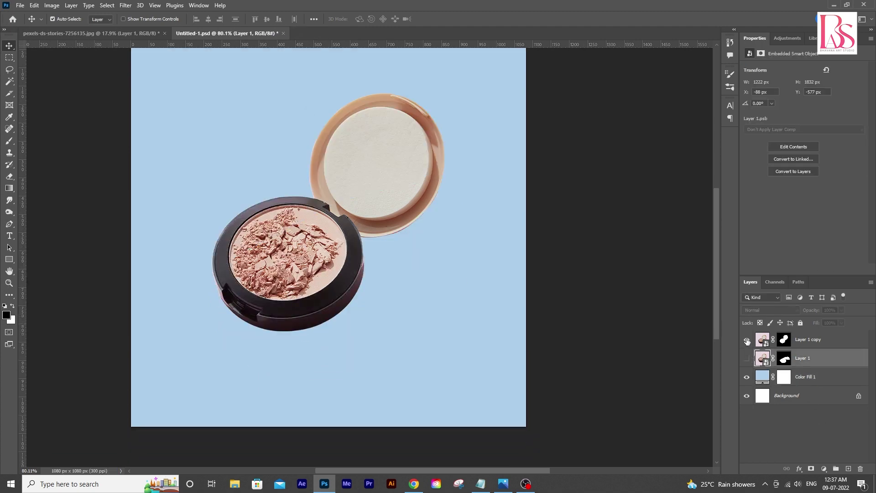
left_click(747, 341)
left_click(747, 341)
left_click(746, 359)
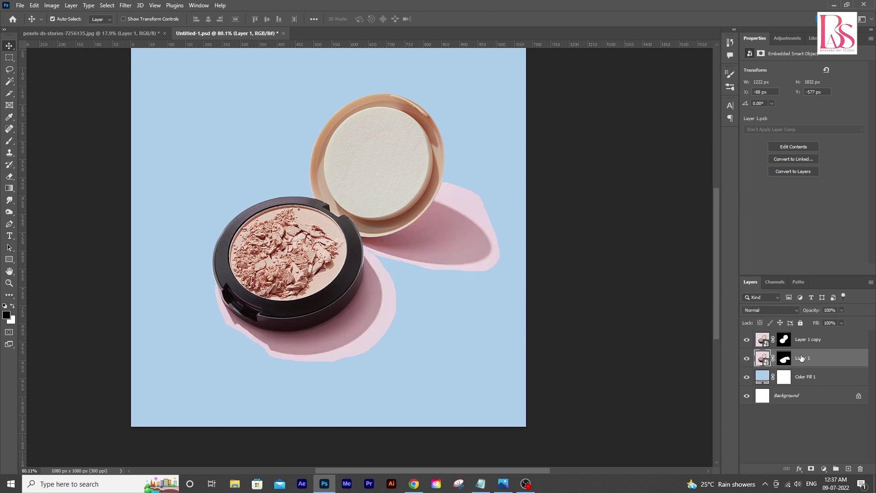
Set the blend mode of Layer 1, the shadow layer, to Multiply
left_click(768, 310)
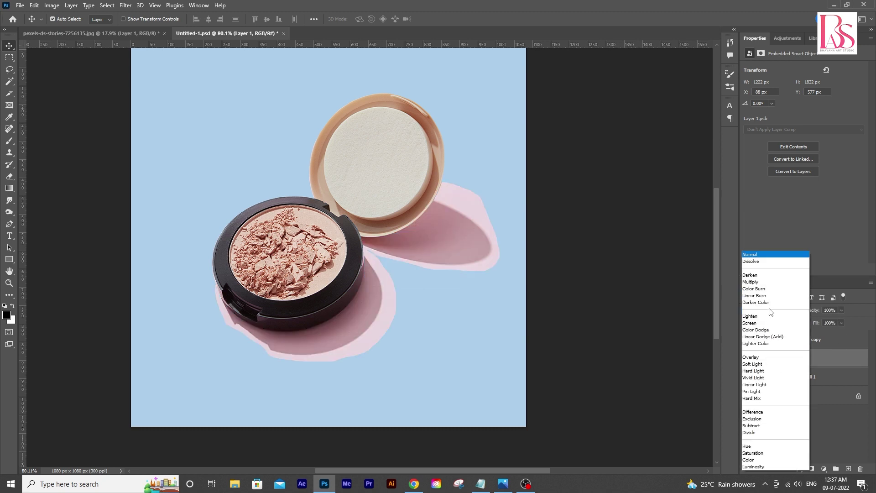
left_click(761, 280)
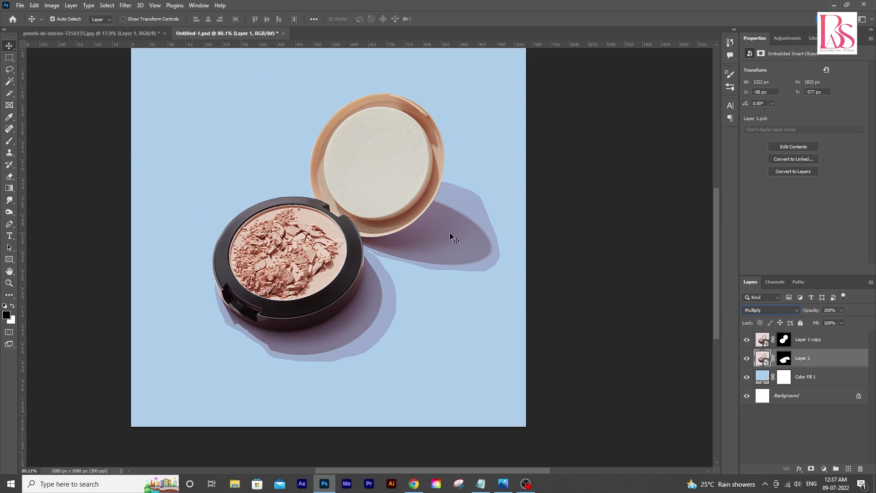
left_click_drag(454, 237, 494, 257)
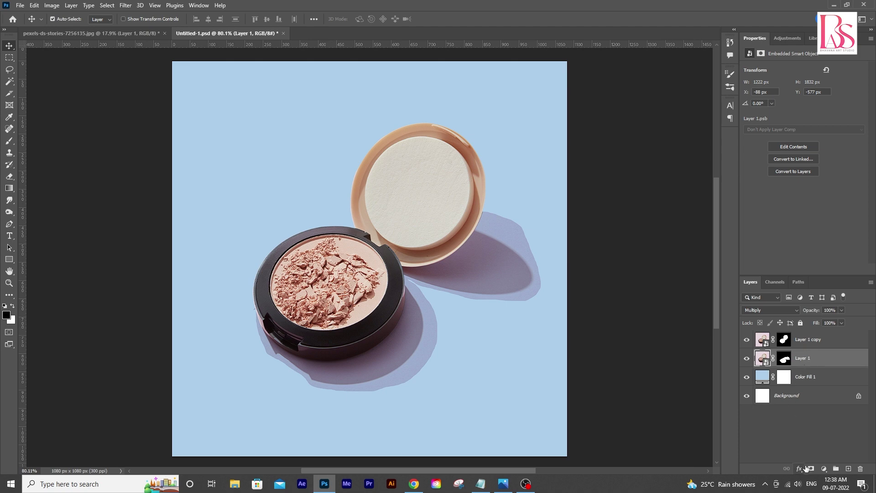
Add a Curves adjustment layer directly above Layer 1 and clip it to that layer
left_click(823, 468)
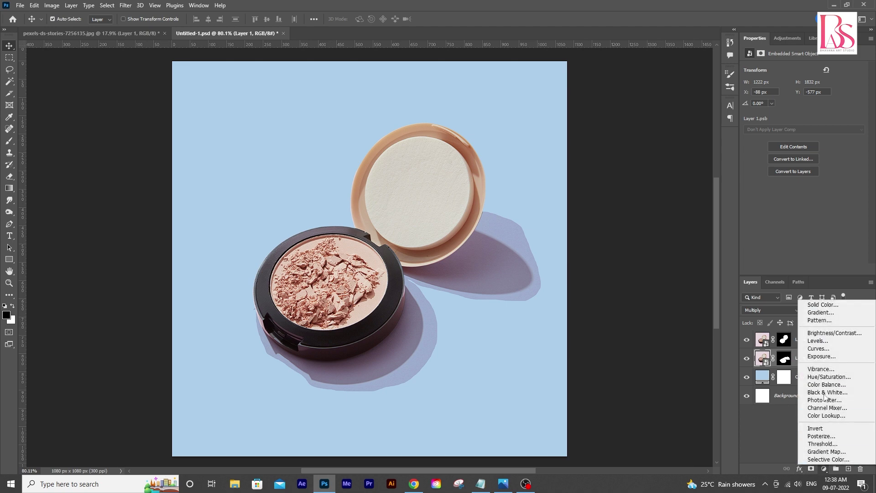
left_click(817, 348)
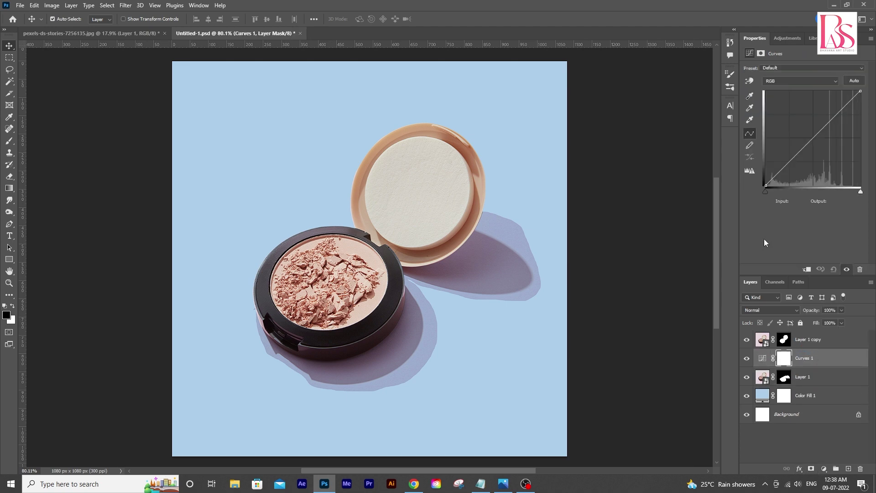
left_click(807, 270)
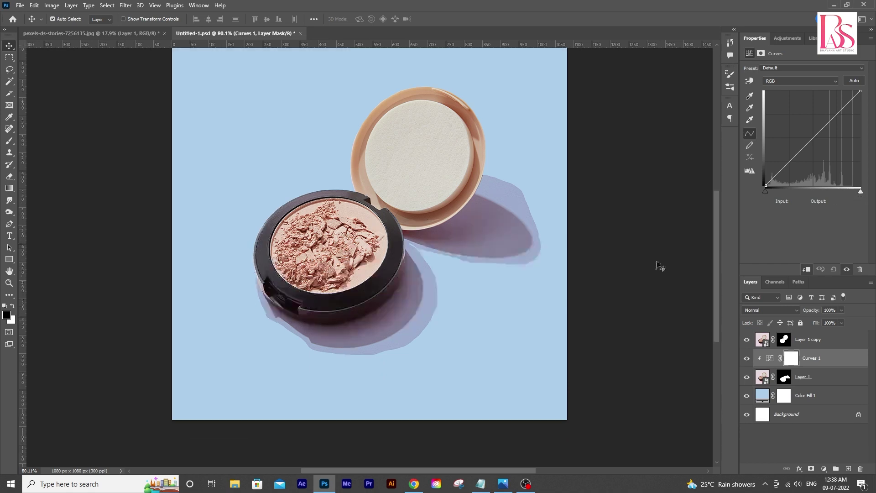
Move the Curves white point to input 214 to blend the pink area around the shadows into the background
scroll(571, 289, "up", 5)
left_click_drag(860, 192, 845, 191)
scroll(542, 292, "down", 5)
key("z")
left_click_drag(388, 335, 380, 315)
scroll(381, 314, "up", 3)
key("v")
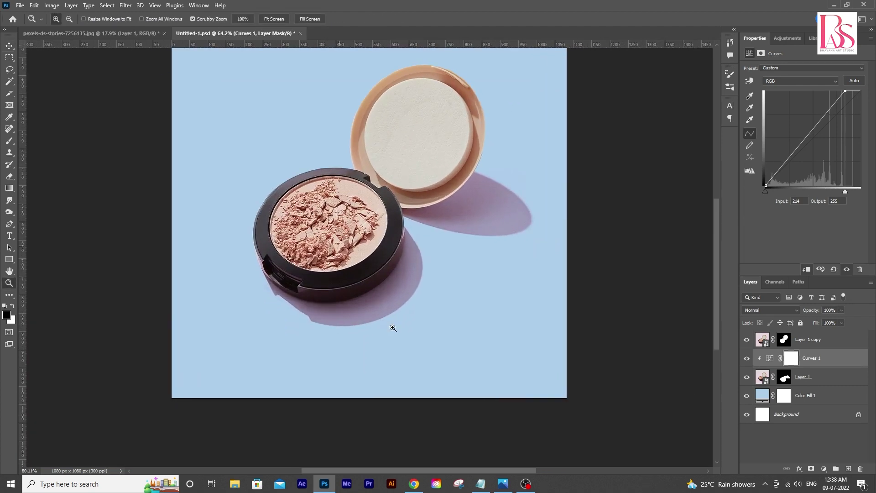
scroll(446, 277, "up", 1)
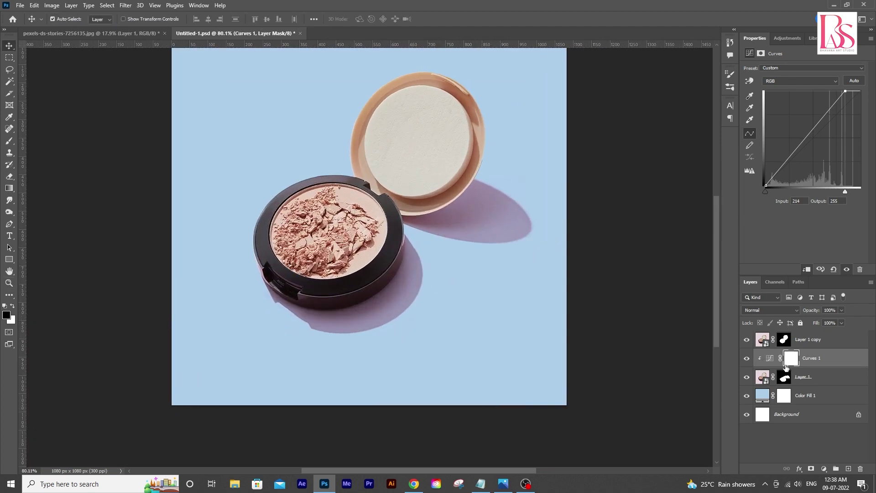
Add a Hue/Saturation adjustment clipped to Layer 1 with Saturation -100 and Lightness +10 to neutralise the shadows
left_click(810, 377)
left_click(745, 378)
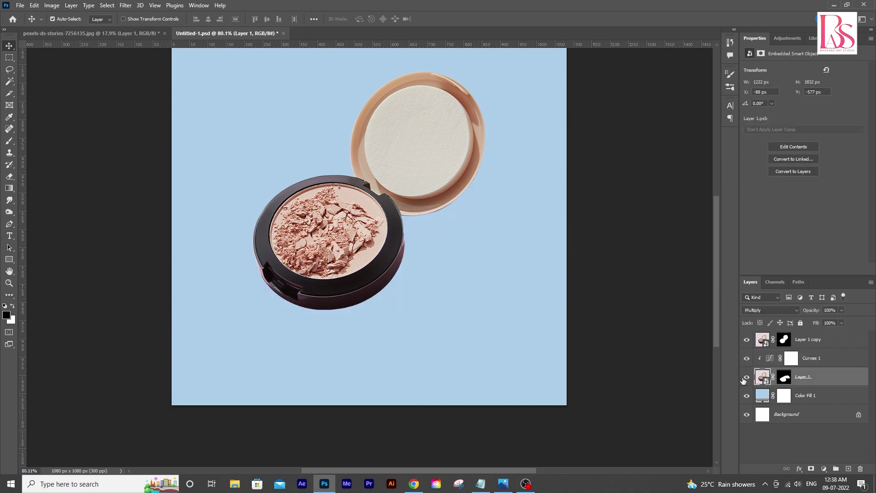
left_click(746, 378)
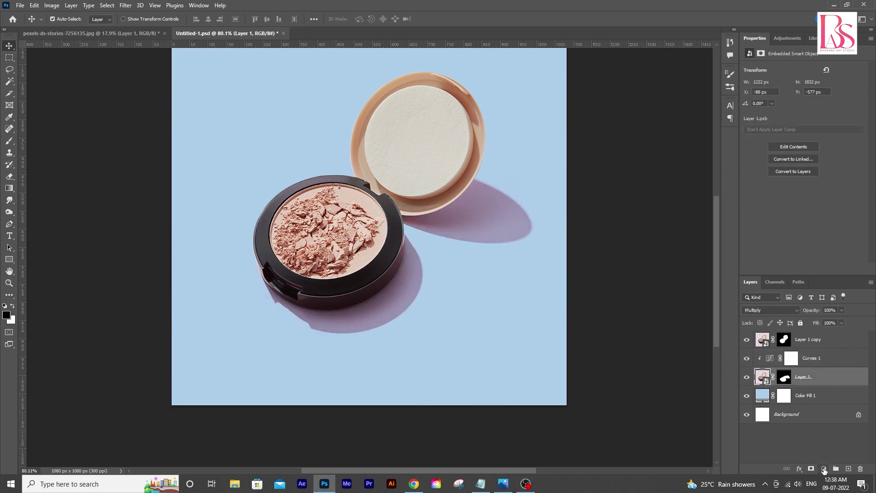
left_click(824, 469)
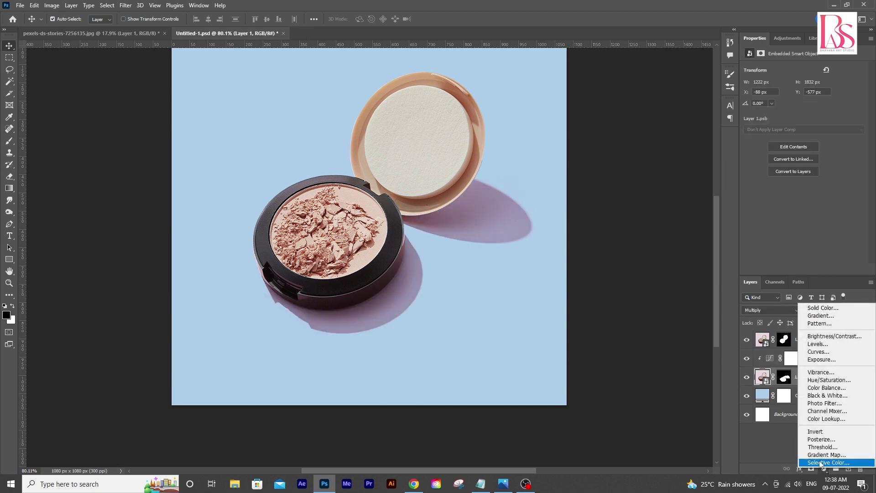
left_click(816, 382)
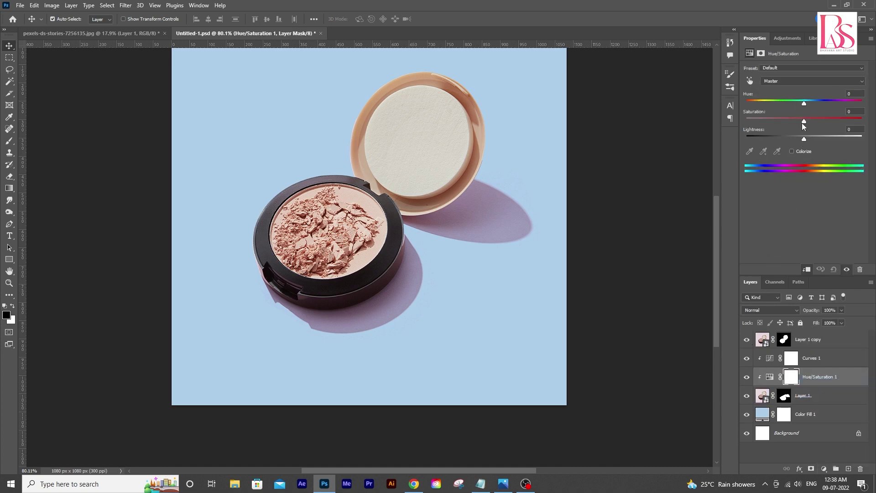
left_click_drag(802, 119, 749, 123)
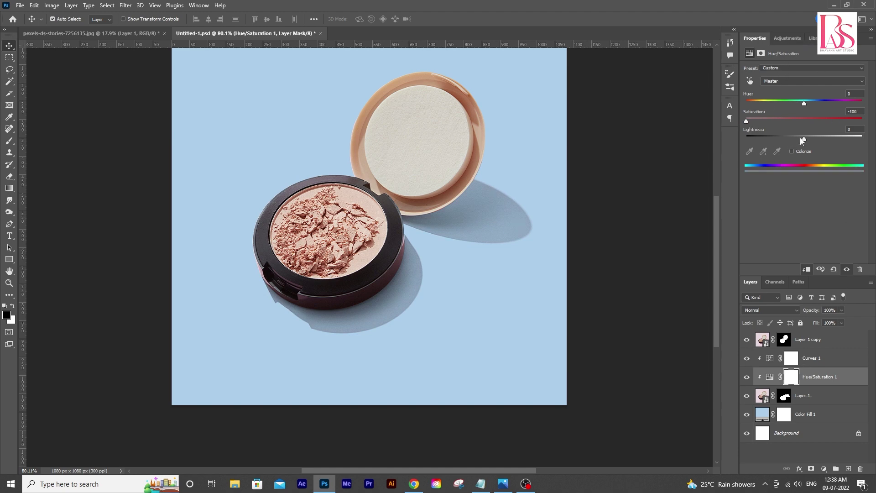
left_click_drag(801, 138, 803, 137)
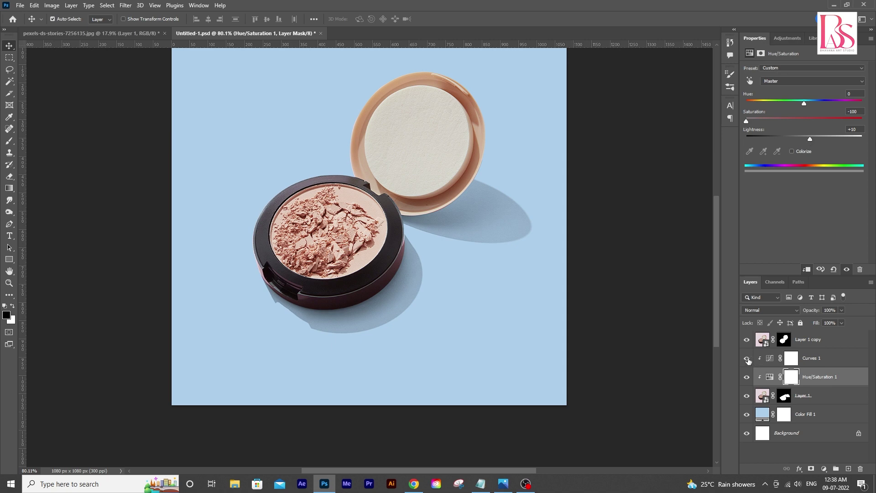
Check the shadow adjustments by toggling their visibility, and save the document
left_click_drag(747, 374, 748, 363)
key("ctrl+s")
scroll(532, 360, "up", 3)
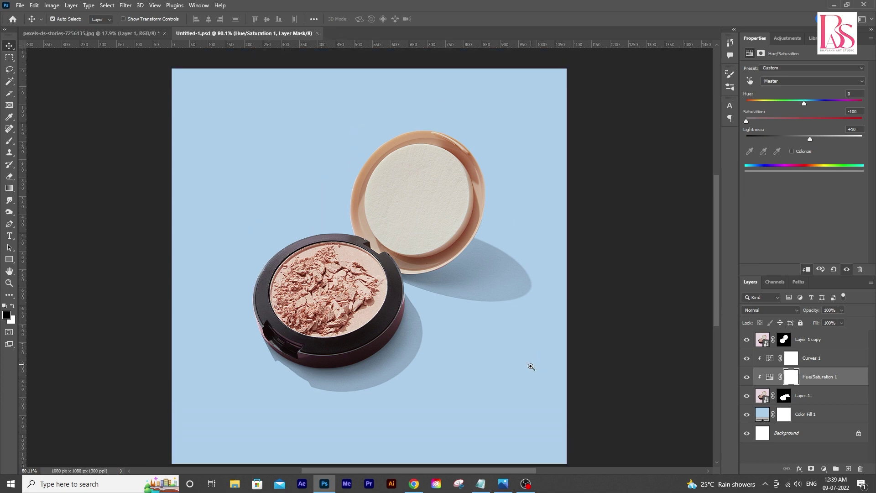
key("z")
left_click_drag(530, 364, 505, 345)
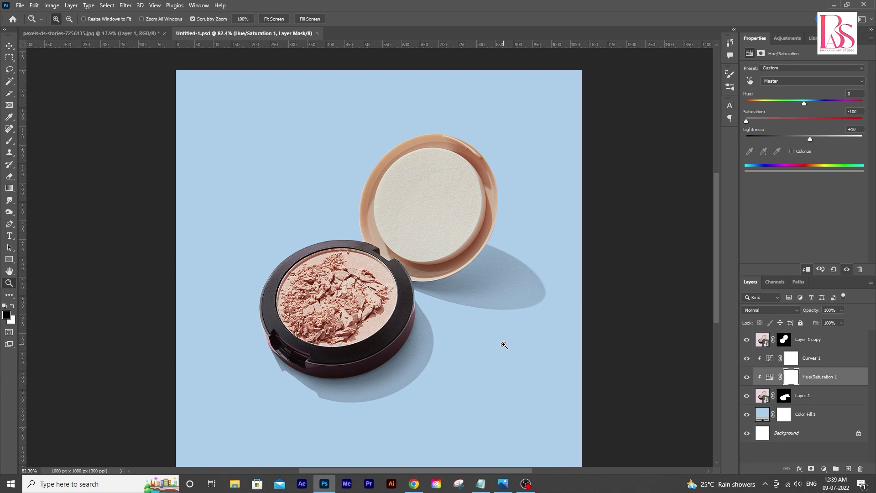
scroll(375, 373, "down", 1)
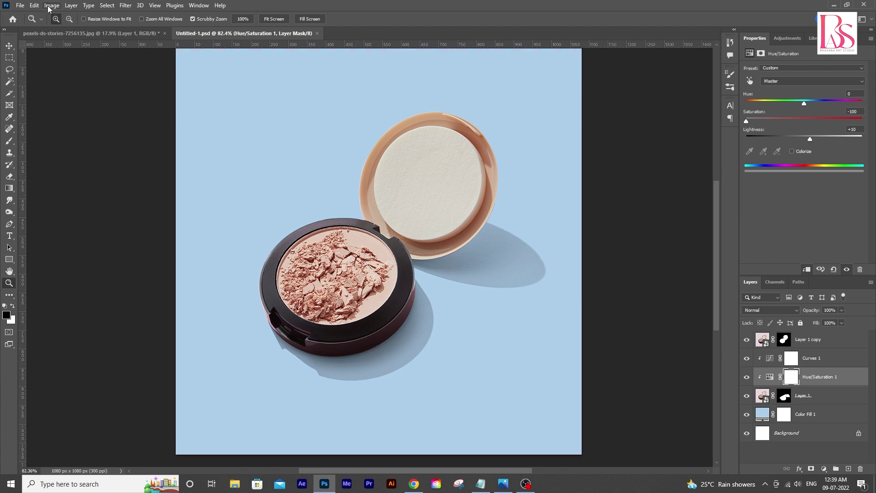
Change the colour of the Color Fill 1 background from light blue to a deep crimson pink
left_click(12, 46)
scroll(299, 237, "up", 1)
left_click(517, 382)
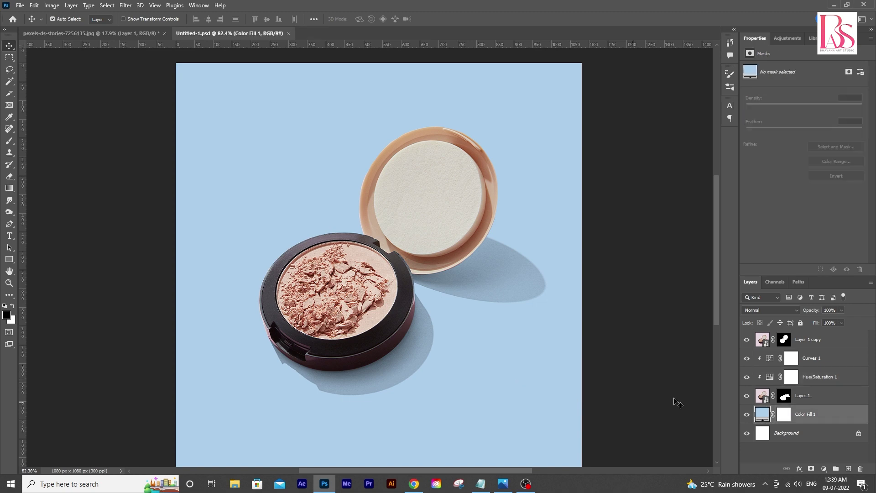
scroll(675, 402, "down", 1)
double_click(761, 416)
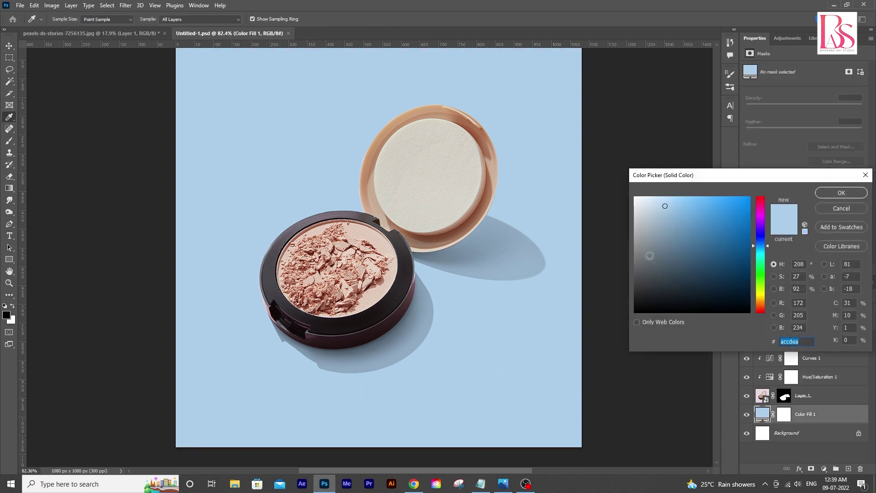
left_click_drag(649, 256, 760, 201)
left_click(761, 247)
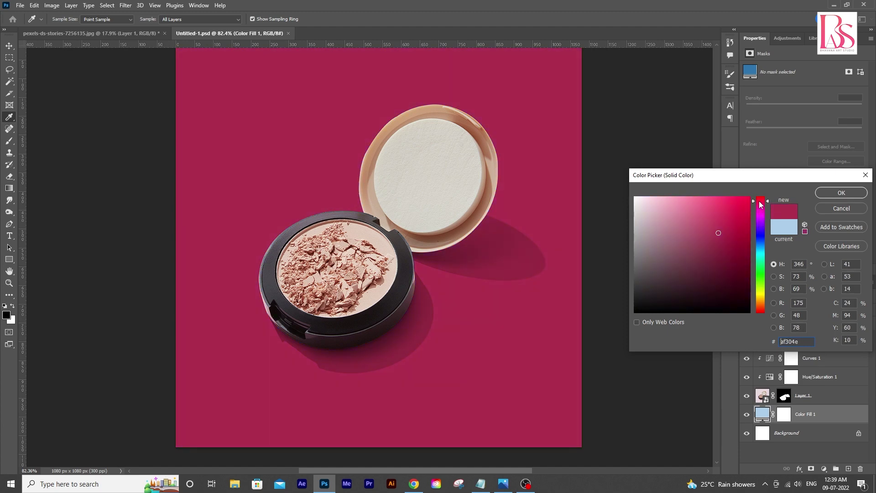
left_click(716, 229)
left_click(834, 195)
Save the document with the crimson background
scroll(444, 288, "down", 2)
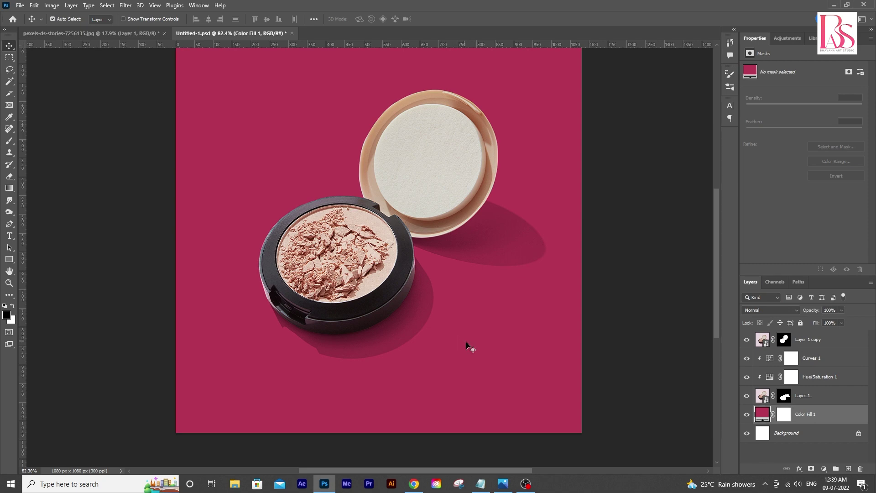
left_click_drag(467, 346, 445, 320)
scroll(444, 320, "up", 3)
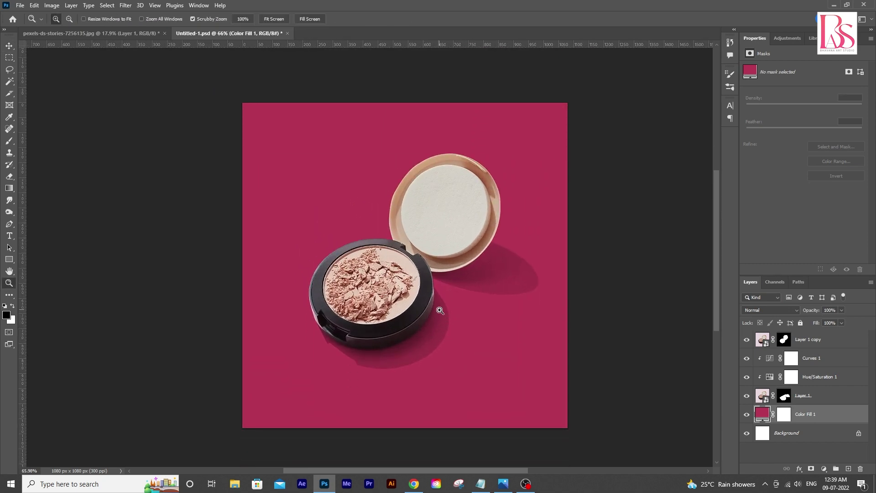
key("ctrl+s")
Draw a rectangle about 1252 by 530 px across the canvas's upper half, above Color Fill 1, and fill it white
left_click(9, 259)
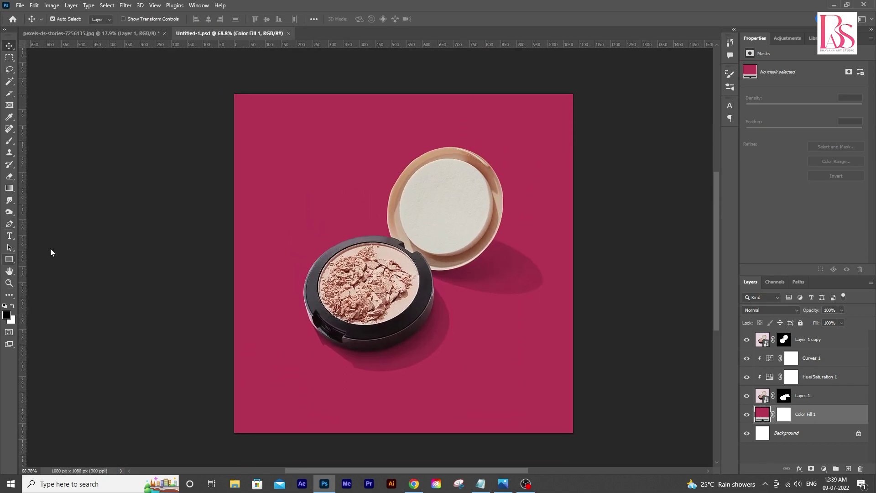
left_click_drag(229, 85, 621, 251)
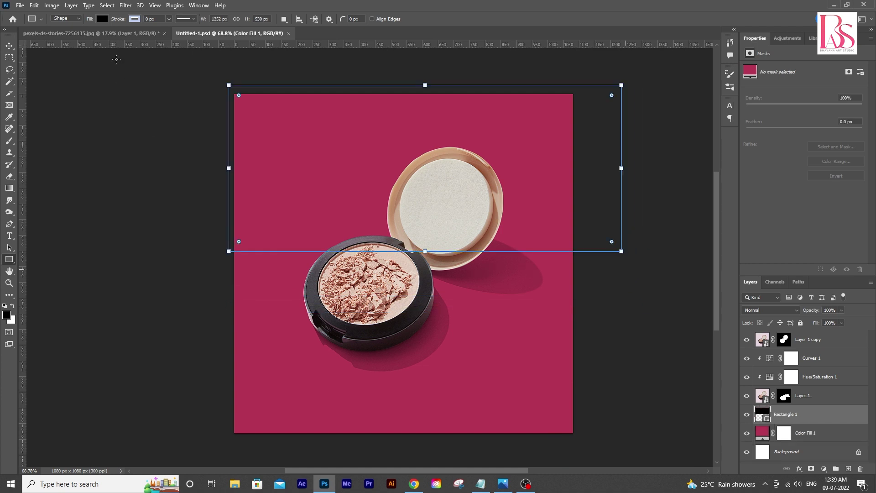
left_click(102, 19)
left_click(70, 66)
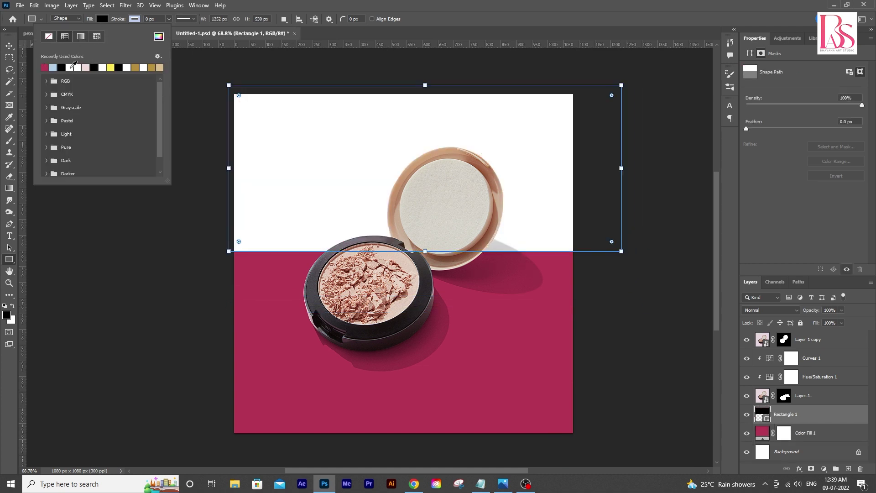
Rotate the white rectangle about 23°, extend it past the canvas's upper edge, and shift it slightly down to form a diagonal split
left_click(9, 45)
scroll(579, 333, "down", 1)
key("z")
left_click_drag(579, 334, 548, 314)
scroll(549, 314, "down", 2)
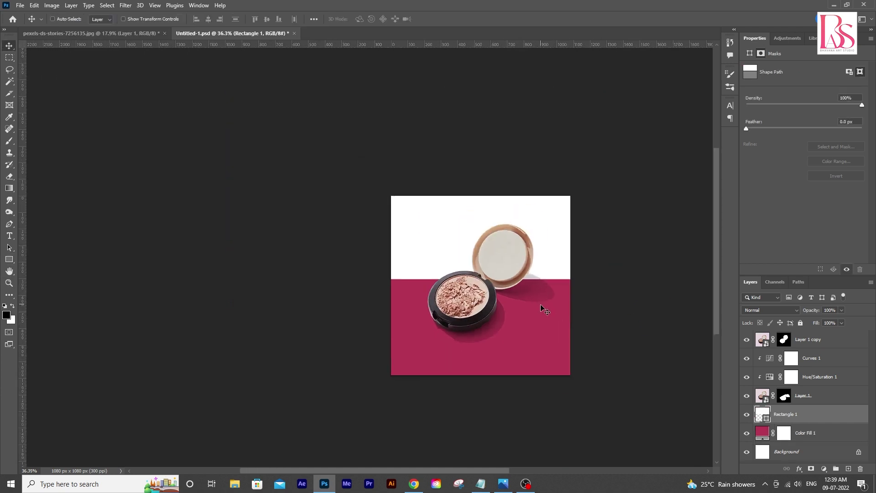
key("ctrl+t")
left_click_drag(609, 237, 641, 297)
left_click_drag(533, 204, 553, 112)
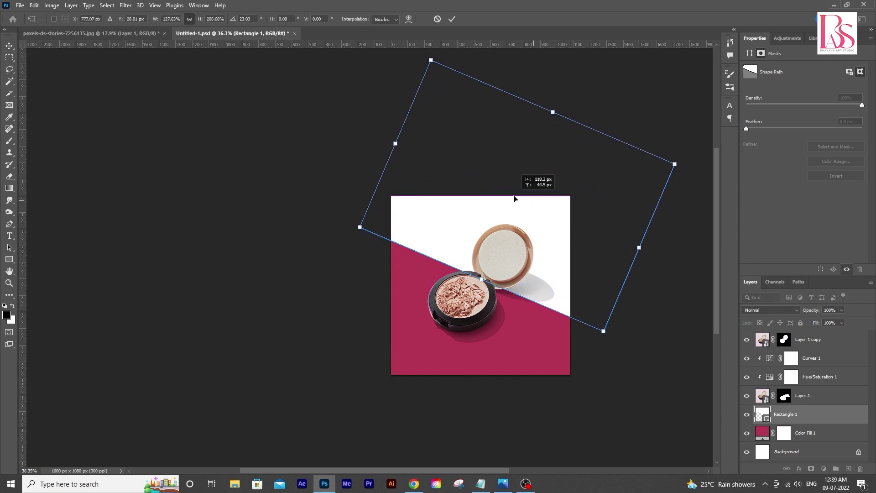
scroll(506, 280, "down", 1)
left_click_drag(479, 264, 481, 294)
key("Return")
scroll(504, 318, "down", 1)
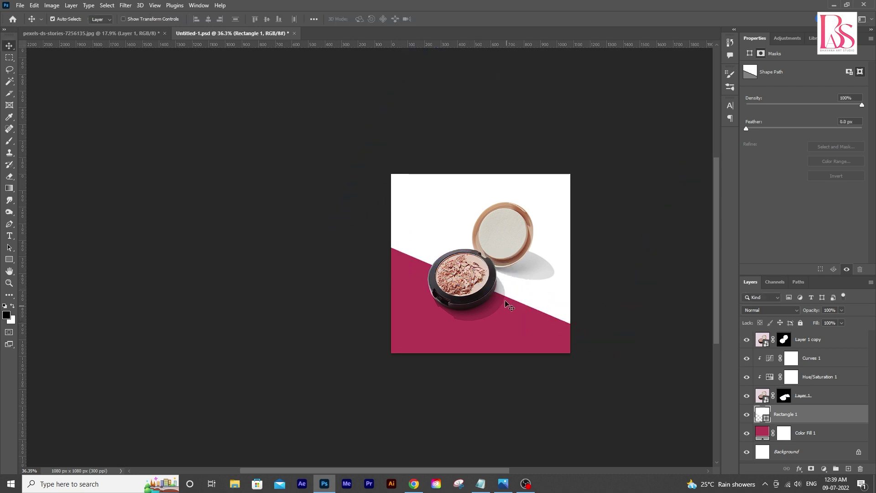
Save the document with the diagonal white and crimson background
key("z")
left_click_drag(498, 300, 521, 352)
scroll(527, 346, "up", 1)
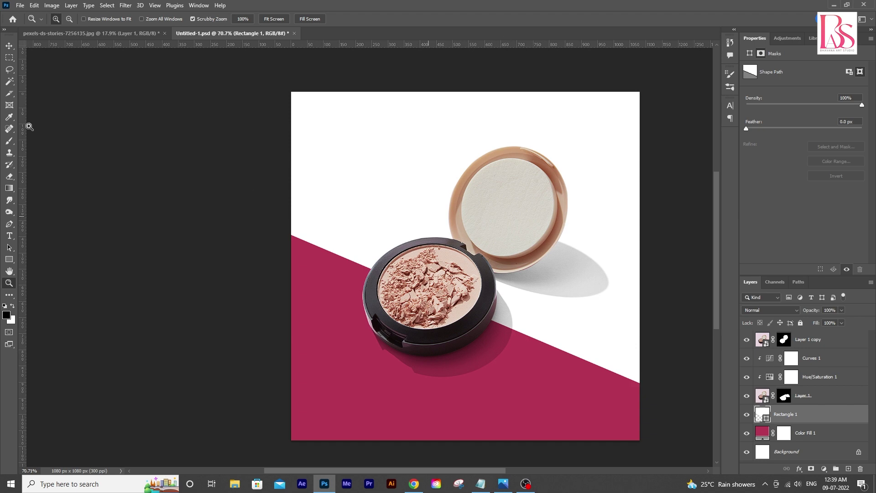
left_click(9, 46)
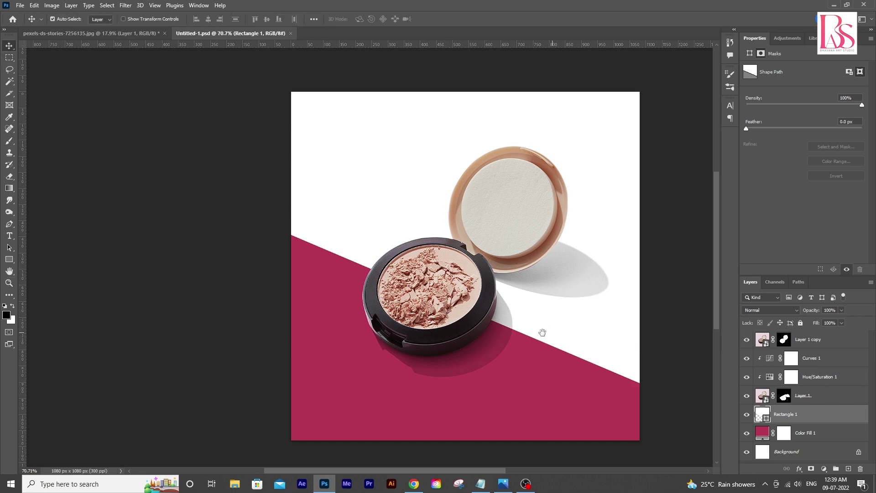
left_click_drag(542, 332, 526, 330)
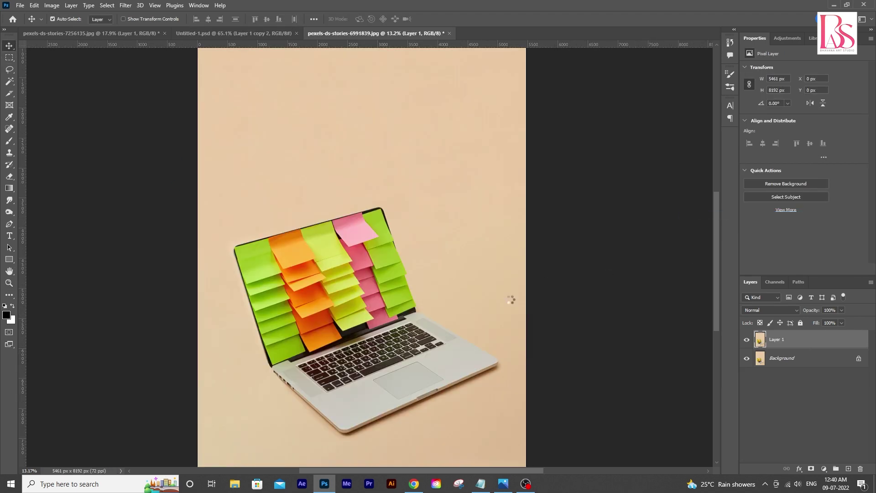
scroll(470, 315, "up", 3)
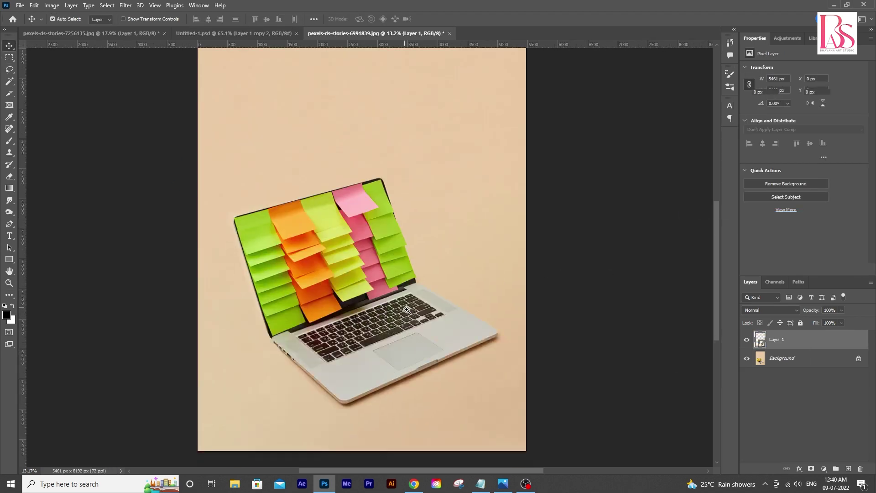
Select the laptop on Layer 1 with Select Subject and switch the selection to Quick Mask mode
scroll(401, 340, "up", 2)
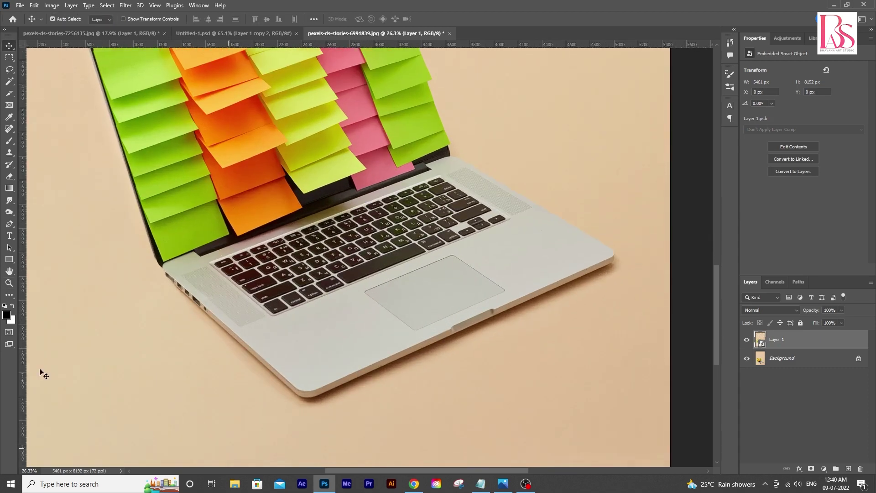
left_click(10, 81)
left_click(375, 19)
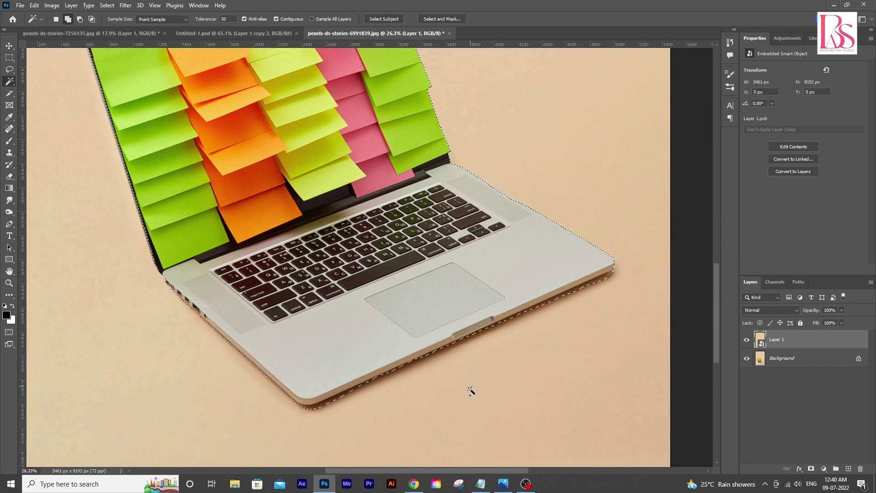
key("ctrl+space")
left_click_drag(470, 391, 470, 428)
key("ctrl+space")
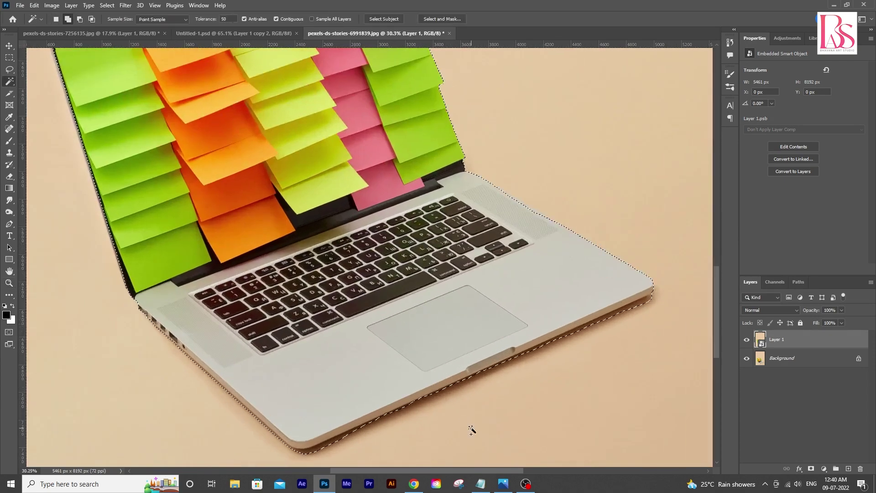
key("w")
key("q")
Shrink the brush to 20 px and paint the shadow along the laptop's port-side edge out of the quick mask selection
key("ctrl+space")
left_click_drag(398, 406, 410, 404)
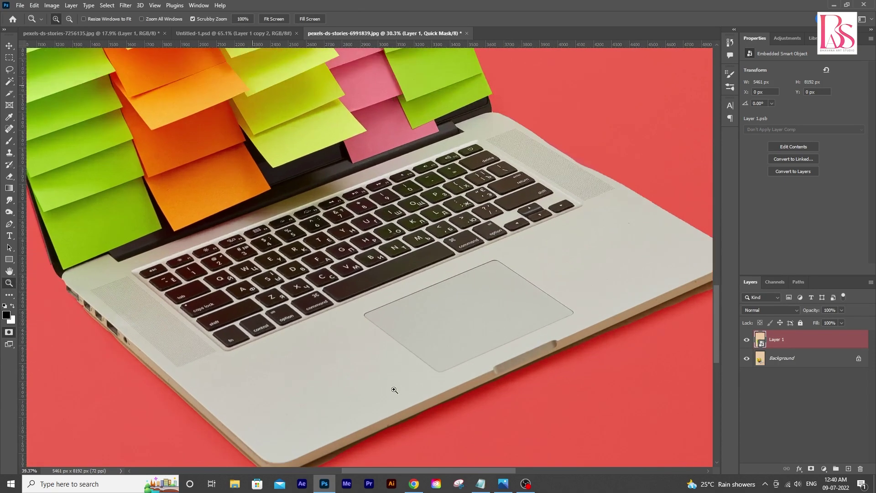
key("space")
left_click_drag(289, 386, 415, 312)
key("ctrl+space")
mouse_move(396, 329)
left_mouse_down()
mouse_move(411, 346)
mouse_move(395, 356)
left_mouse_up()
key("b")
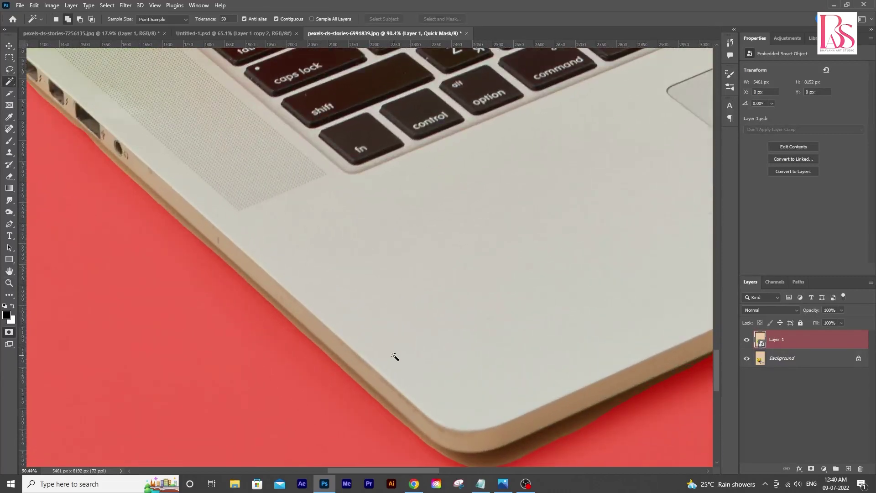
key("[")
key("[")
key("[")
key("[")
key("[")
key("[")
key("[")
key("[")
key("[")
key("[")
key("[")
key("[")
key("[")
key("[")
key("[")
key("[")
key("[")
key("[")
key("[")
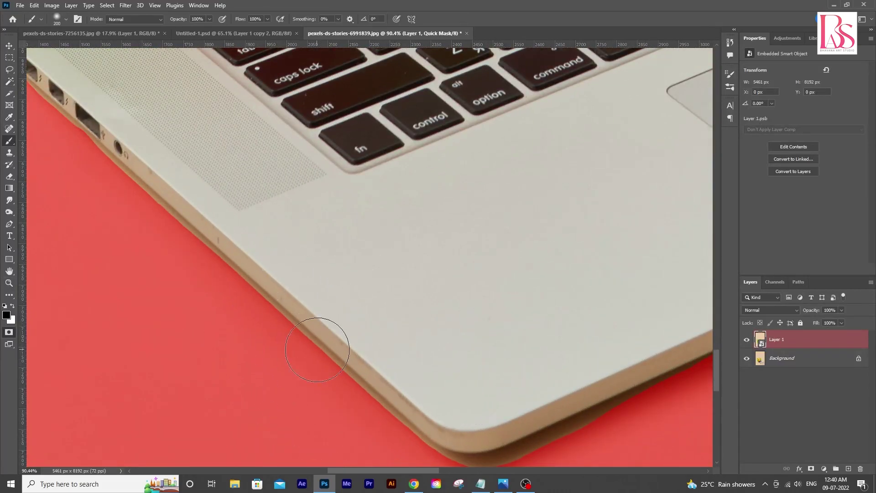
left_click_drag(251, 317, 440, 422)
left_click_drag(188, 170, 211, 183)
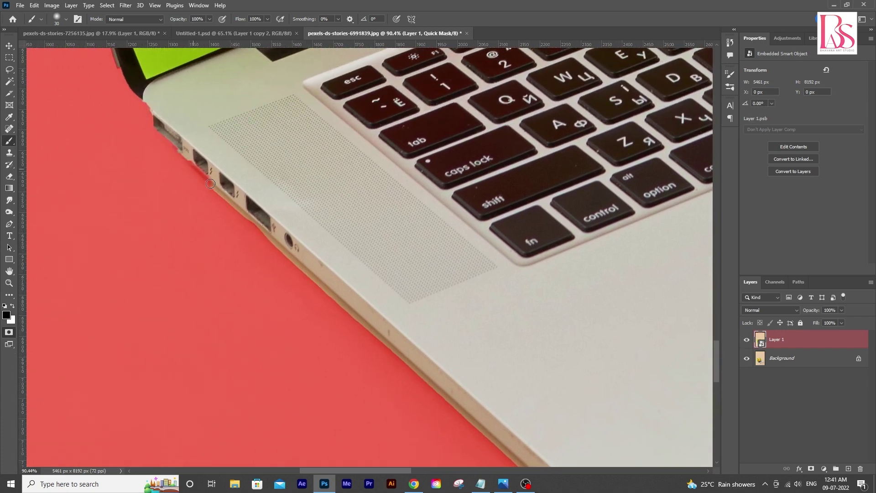
left_click_drag(174, 146, 191, 182)
left_click(375, 332, "shift")
left_click(486, 432, "shift")
left_click_drag(486, 433, 336, 328)
left_click(457, 402, "shift")
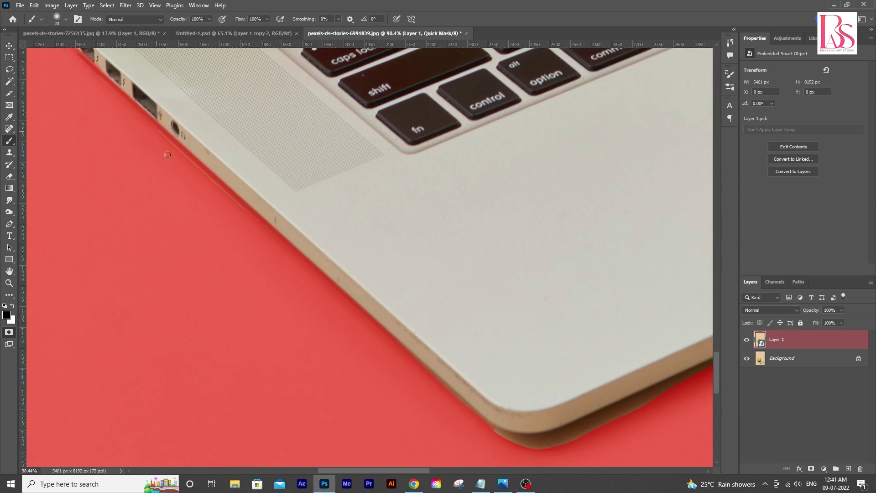
left_click(237, 203, "shift")
left_click_drag(137, 111, 137, 147)
left_click_drag(299, 339, 194, 235)
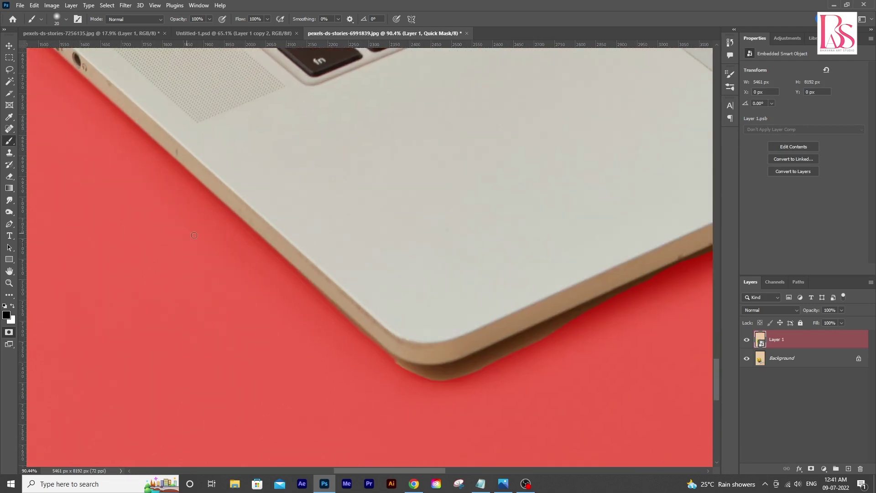
Paint the shadow under the laptop's front edge out of the selection up to the far corner, enlarging the brush to 30 px
mouse_move(398, 361)
left_mouse_down()
mouse_move(357, 349)
mouse_move(391, 371)
mouse_move(461, 346)
mouse_move(415, 368)
mouse_move(497, 322)
left_mouse_up()
left_click_drag(259, 390, 47, 422)
left_click_drag(274, 352, 674, 170)
left_click_drag(476, 275, 314, 351)
left_click_drag(393, 296, 573, 215)
mouse_move(620, 211)
left_mouse_down()
mouse_move(368, 325)
mouse_move(339, 326)
left_mouse_up()
left_click_drag(292, 330, 592, 191)
left_click_drag(557, 232, 374, 326)
key("bracketright")
key("bracketright")
mouse_move(576, 225)
left_mouse_down()
mouse_move(593, 211)
mouse_move(256, 357)
left_mouse_up()
scroll(260, 424, "down", 5)
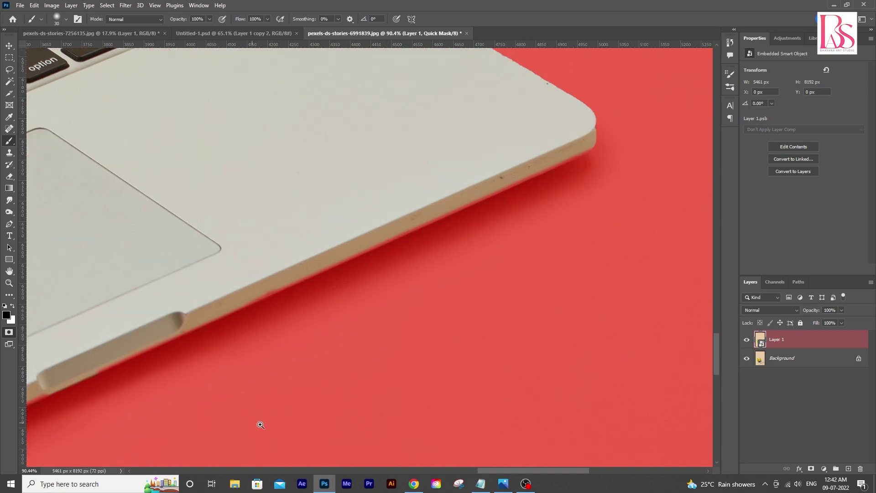
Paint white with a brush reduced to 10 px to restore the laptop's edge beside the speaker grille to the selection
scroll(249, 273, "up", 8)
left_click_drag(262, 251, 365, 269)
key("x")
mouse_move(112, 92)
left_mouse_down()
mouse_move(243, 157)
mouse_move(479, 300)
mouse_move(432, 263)
mouse_move(443, 266)
left_mouse_up()
left_click_drag(502, 315, 196, 168)
key("bracketleft")
key("bracketleft")
left_click_drag(569, 382, 160, 132)
mouse_move(37, 82)
left_mouse_down()
mouse_move(129, 168)
mouse_move(277, 246)
mouse_move(184, 163)
left_mouse_up()
left_click(353, 213, "shift")
left_click_drag(414, 255, 480, 303)
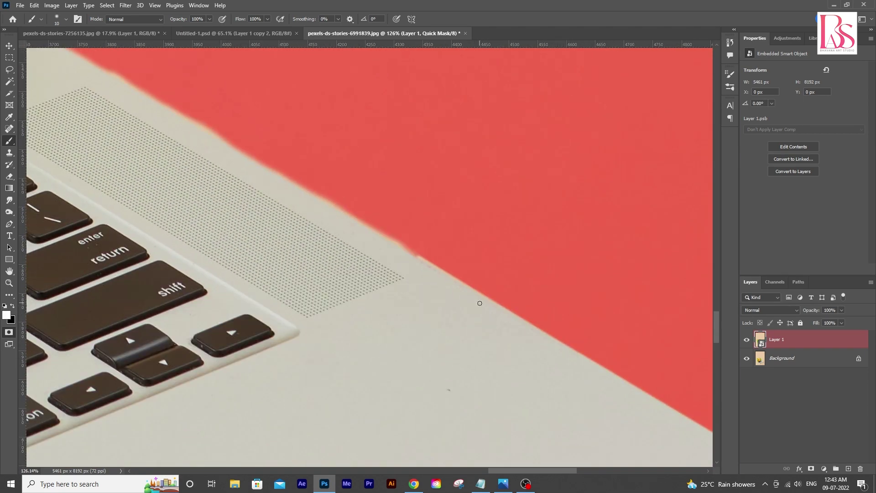
Paint black with a 9 px brush to trim the background fringe along the laptop's edge beside the speaker grille
scroll(205, 131, "up", 3)
scroll(206, 132, "left", 4)
key("bracketleft")
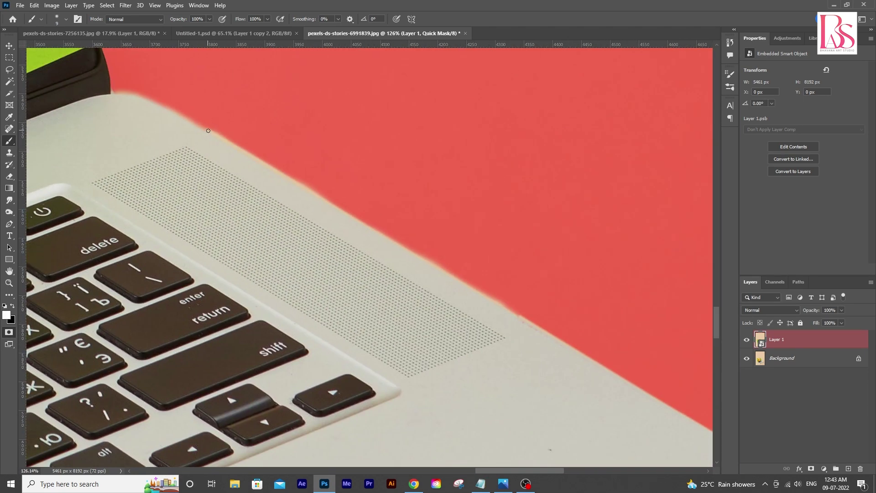
key("x")
left_click_drag(206, 130, 384, 231)
left_click(529, 321, "shift")
left_click_drag(550, 339, 297, 213)
left_click(394, 268, "shift")
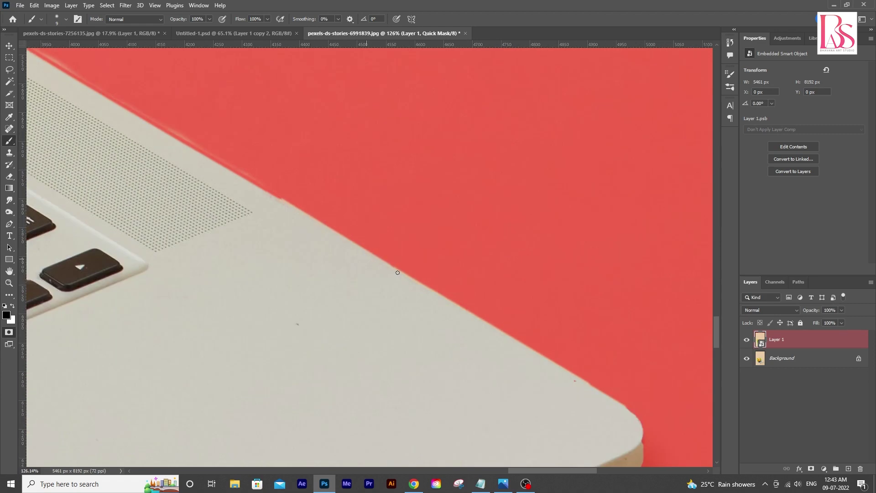
Leave Quick Mask mode and turn the refined laptop selection into a layer mask on Layer 1
key("ctrl+0")
key("q")
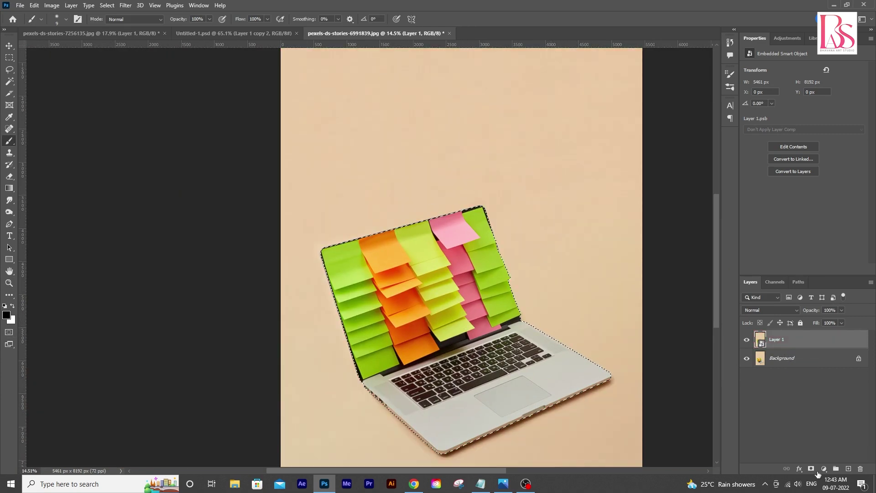
left_click(811, 468)
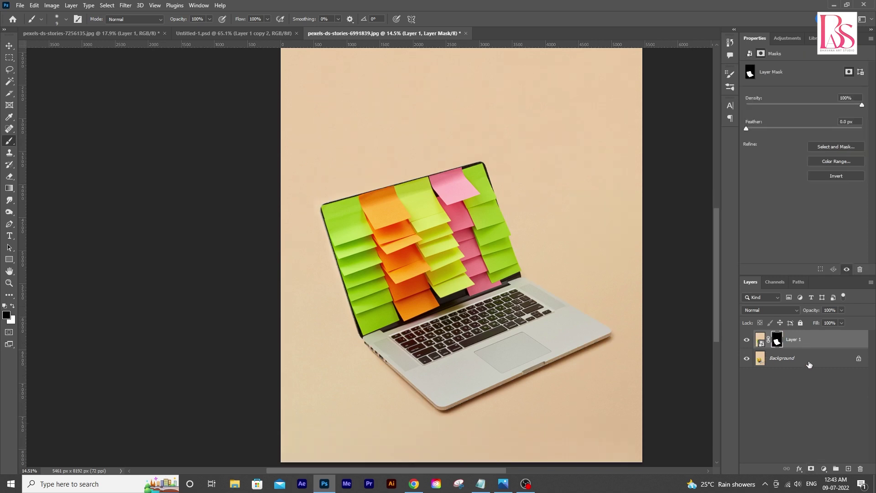
Add a solid color fill layer in light grey c8c8c8 above the Background layer
left_click(789, 358)
left_click(823, 468)
left_click(816, 312)
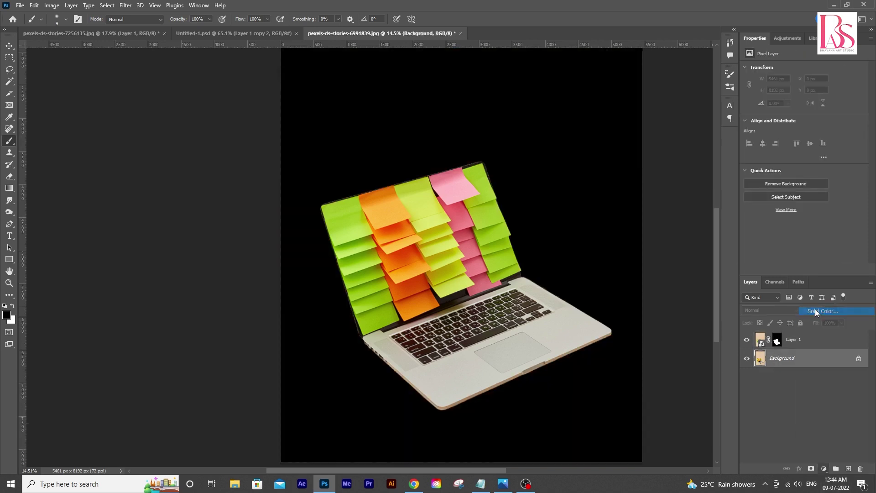
type("c8c8c8")
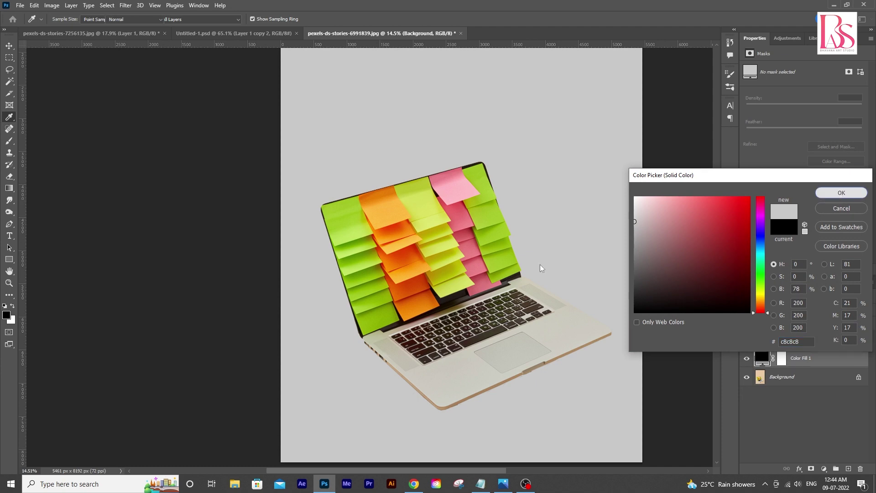
left_click(841, 193)
key("z")
mouse_move(430, 341)
left_mouse_down()
mouse_move(451, 354)
mouse_move(417, 337)
left_mouse_up()
key("b")
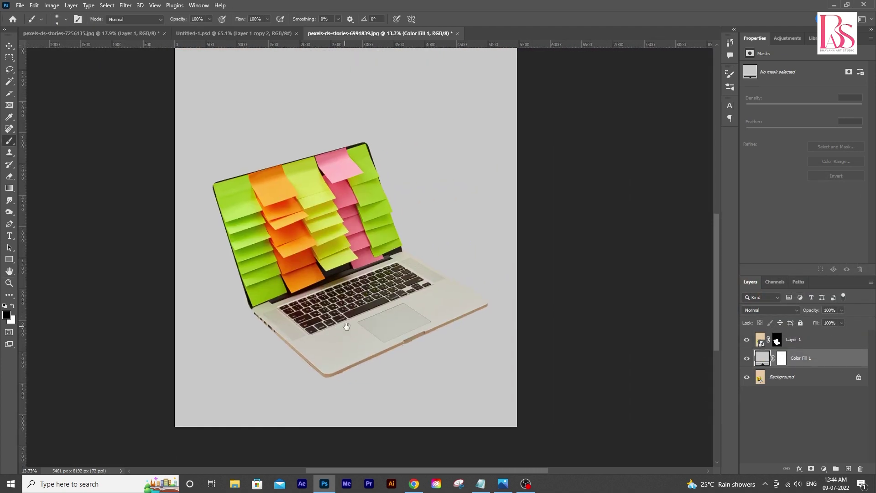
Duplicate the masked Layer 1 and delete the layer mask from the original underneath
left_click(789, 342)
key("ctrl+j")
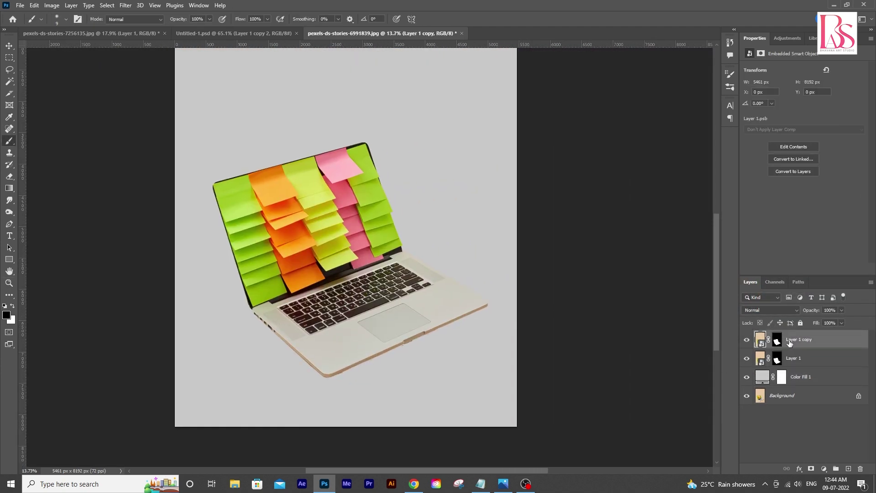
left_click(781, 362)
left_click_drag(776, 361, 861, 469)
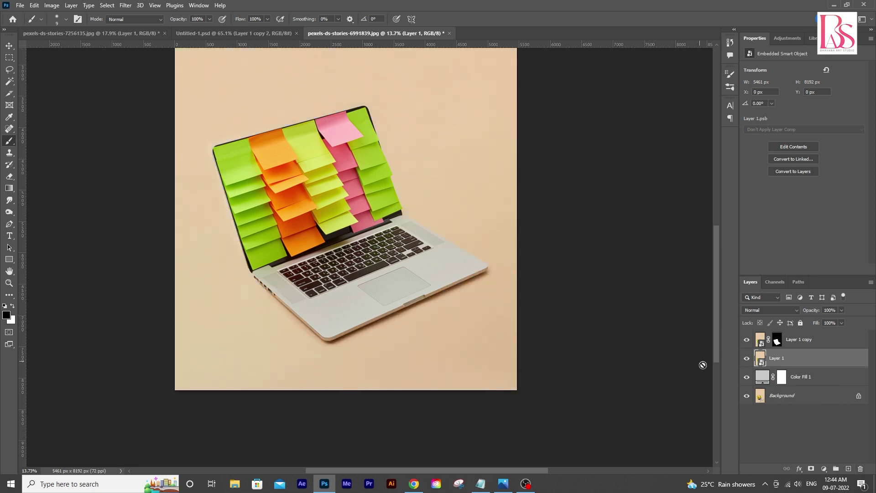
Mask Layer 1 to a loose lasso area around the laptop's base and shadow, and set its blend mode to Multiply
left_click(9, 70)
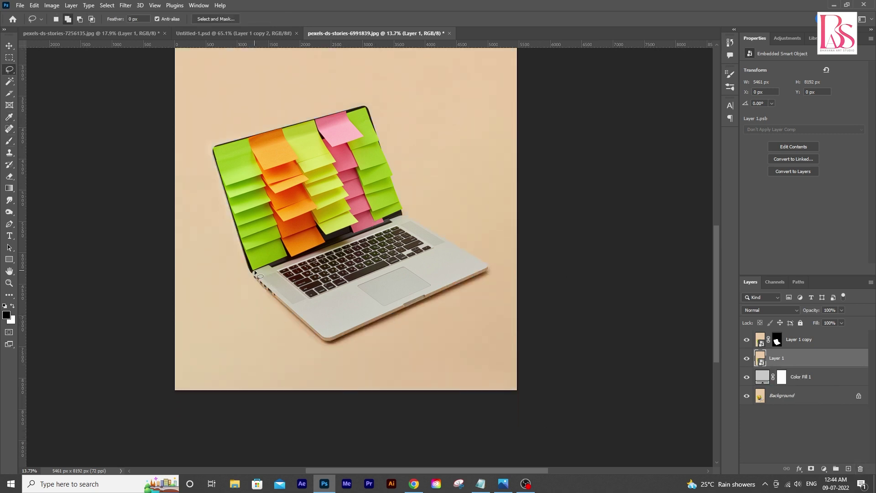
mouse_move(254, 272)
left_mouse_down()
mouse_move(273, 307)
mouse_move(331, 361)
mouse_move(440, 315)
left_mouse_up()
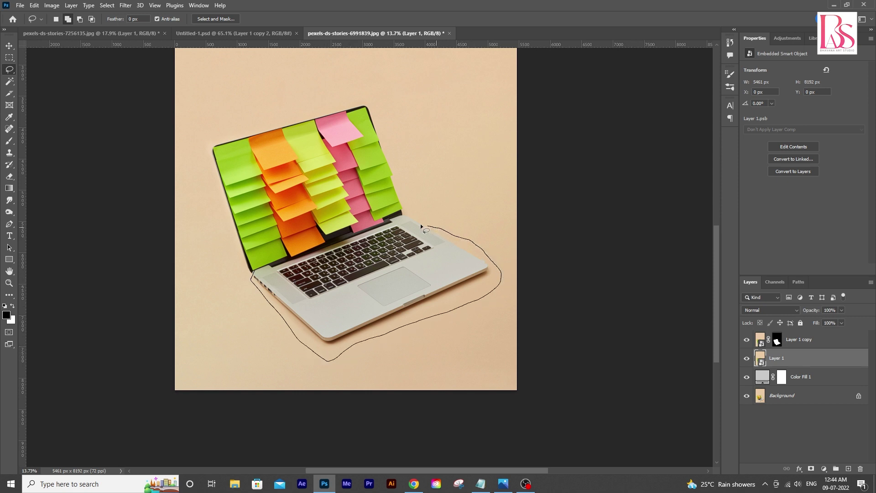
left_click_drag(395, 222, 240, 272)
left_click(811, 470)
scroll(477, 309, "down", 1)
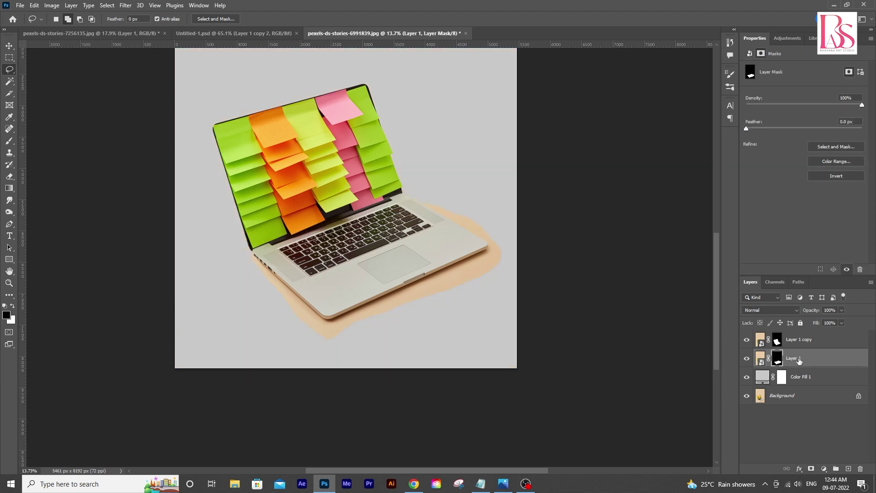
left_click(767, 314)
left_click(763, 280)
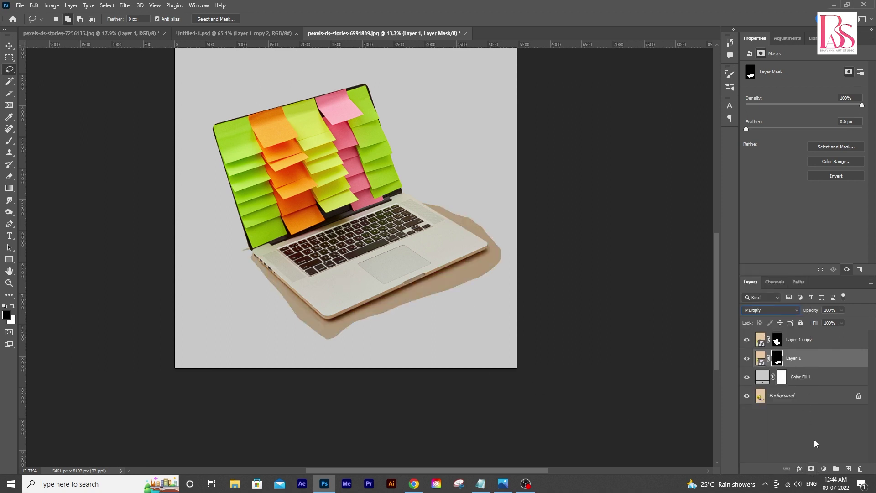
Add a Hue/Saturation adjustment clipped to Layer 1 with Saturation -100 and Lightness +24
left_click(825, 469)
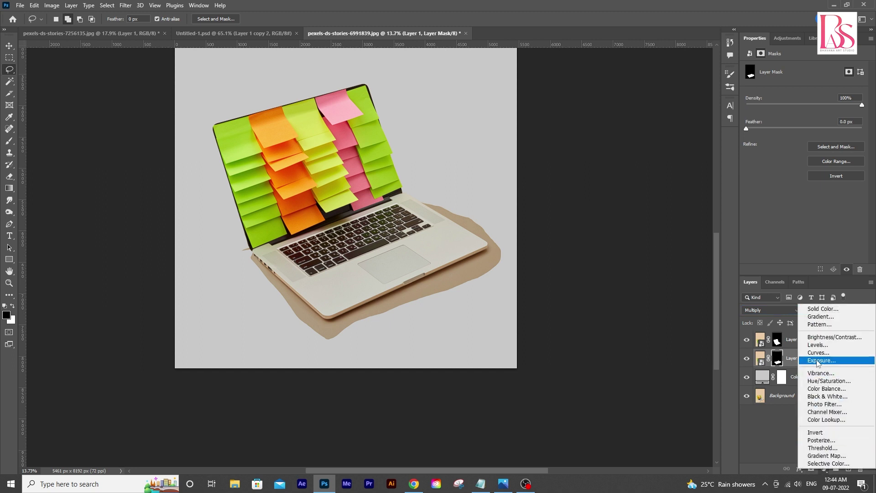
left_click(827, 381)
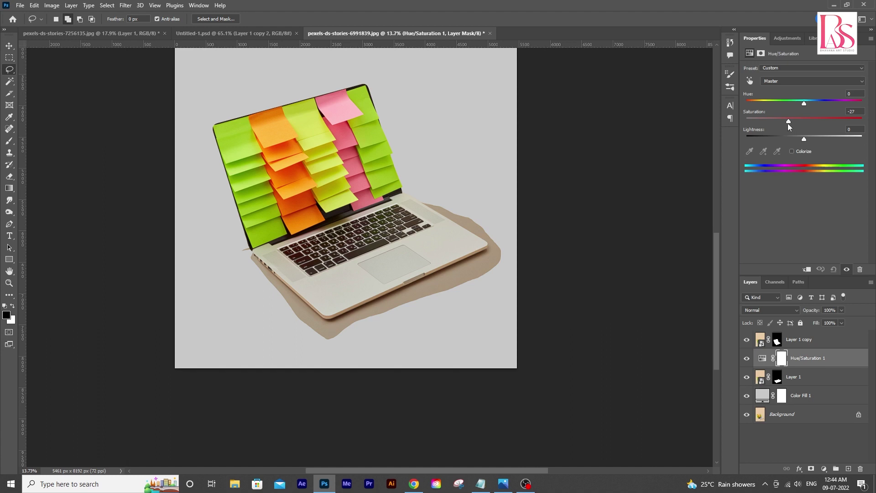
mouse_move(804, 138)
left_mouse_down()
mouse_move(795, 138)
mouse_move(808, 139)
left_mouse_up()
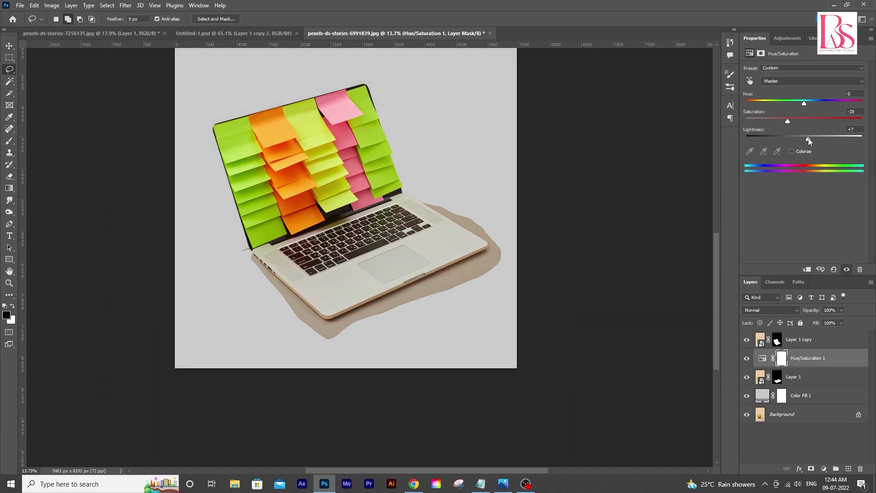
left_click(808, 270)
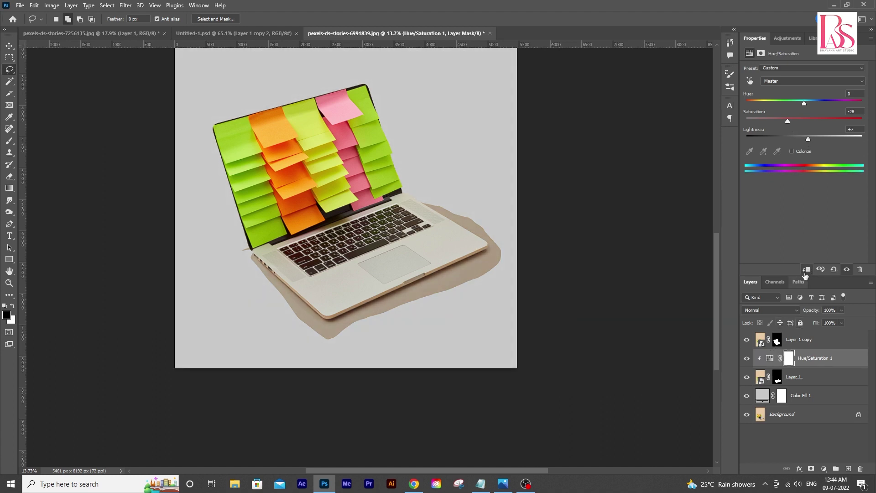
left_click_drag(789, 124, 746, 121)
mouse_move(808, 141)
left_mouse_down()
mouse_move(850, 141)
mouse_move(848, 149)
mouse_move(761, 149)
mouse_move(813, 150)
left_mouse_up()
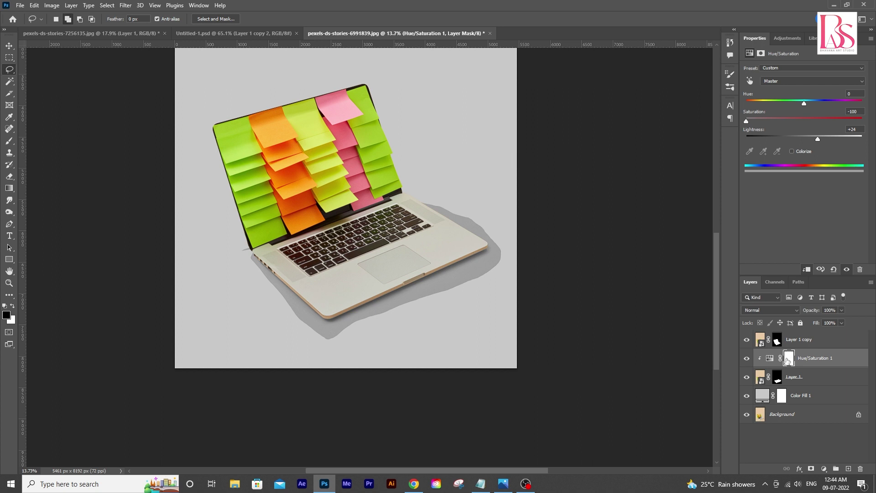
Add a clipped Curves adjustment above Layer 1 and move its white point to input 146 to clear the grey around the shadow
left_click(808, 378)
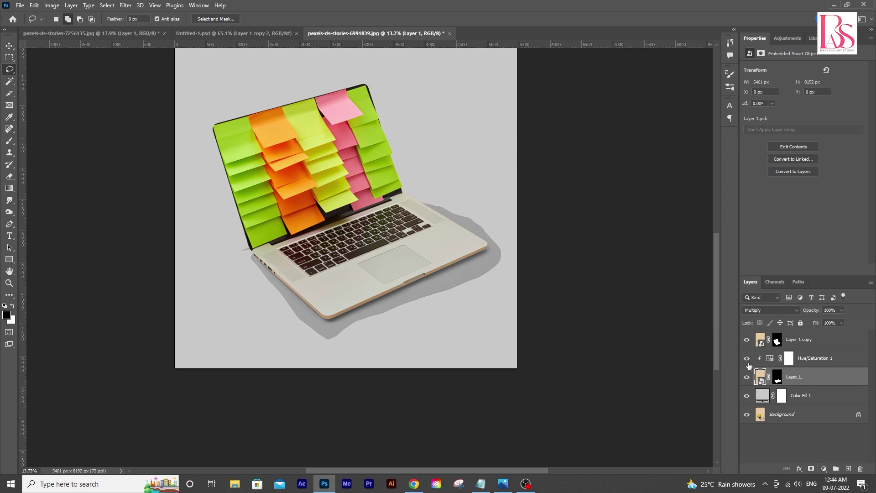
left_click(821, 469)
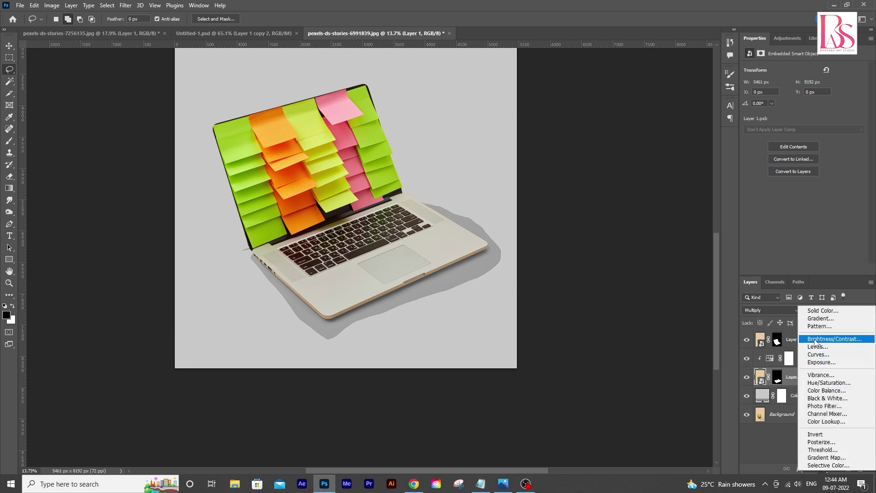
left_click(817, 354)
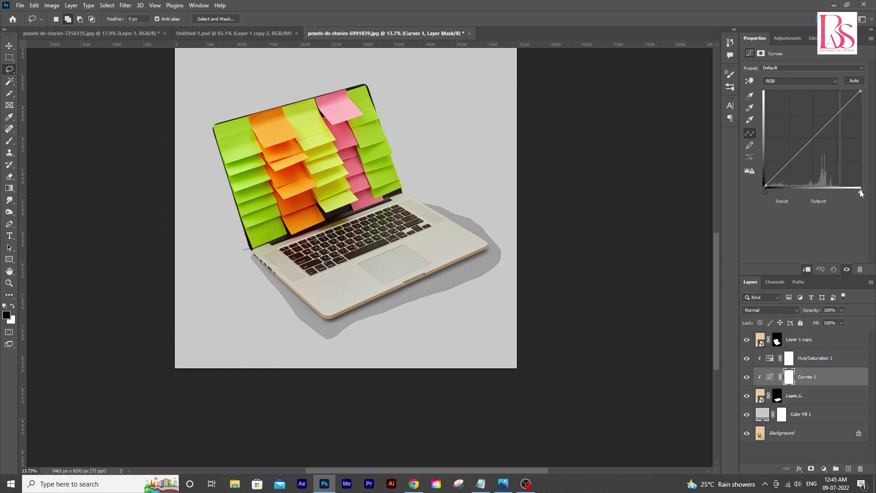
left_click_drag(861, 190, 820, 190)
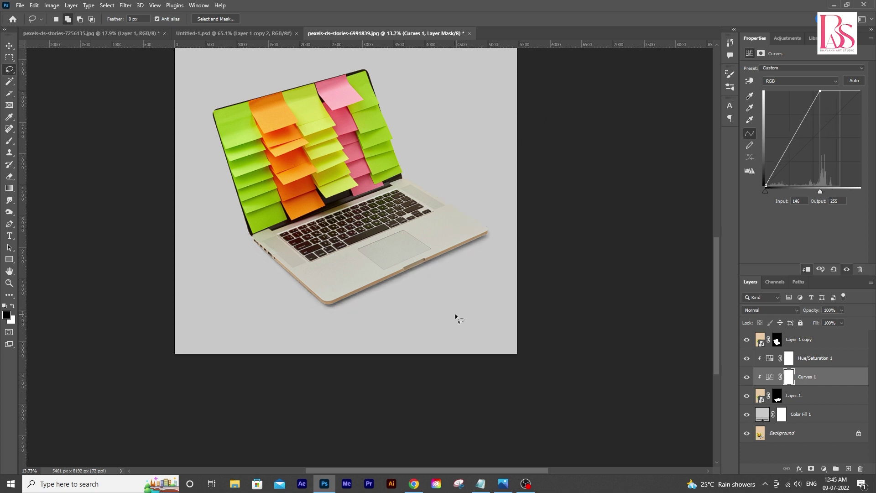
Change the Color Fill 1 background to a yellow sampled from the sticky notes on the laptop screen
key("z")
mouse_move(426, 270)
left_mouse_down()
mouse_move(406, 256)
mouse_move(404, 266)
left_mouse_up()
key("l")
left_click(766, 418)
double_click(766, 418)
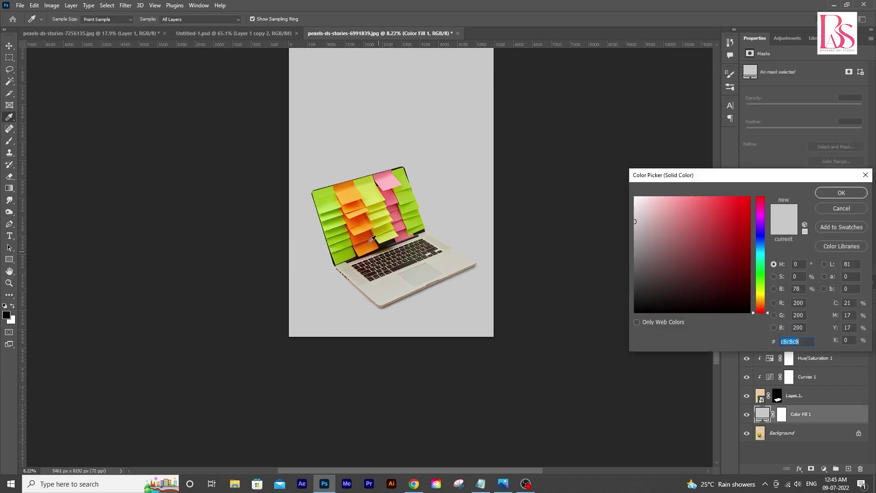
left_click(349, 198)
left_click(378, 190)
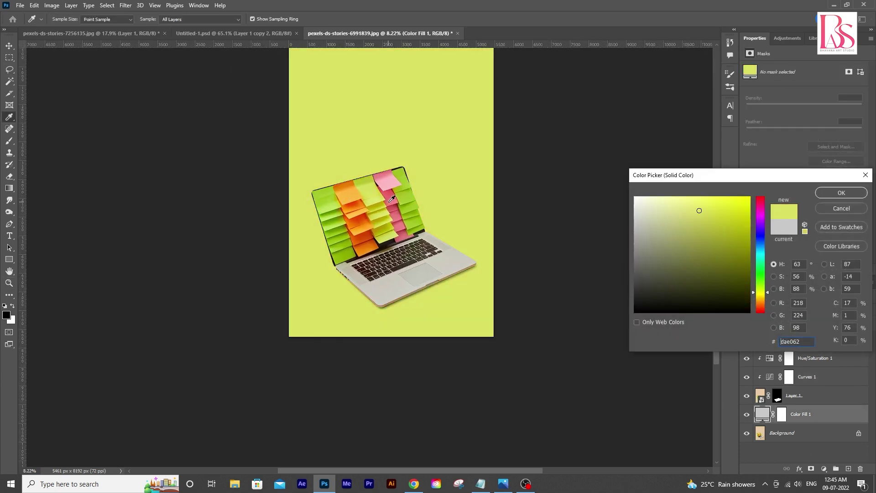
left_click(406, 188)
left_click(375, 192)
left_click(851, 192)
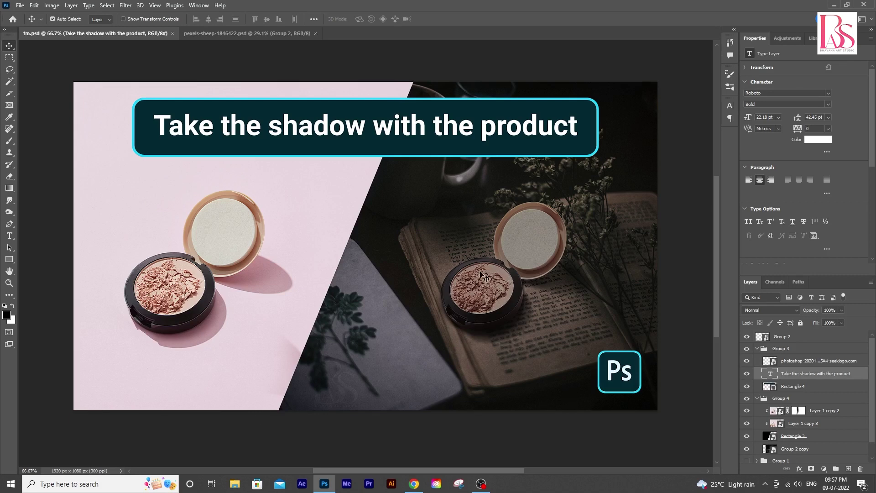
Switch to pexels-sheep-1846422.psd and move the pink compact photo over the notebook
left_click(251, 36)
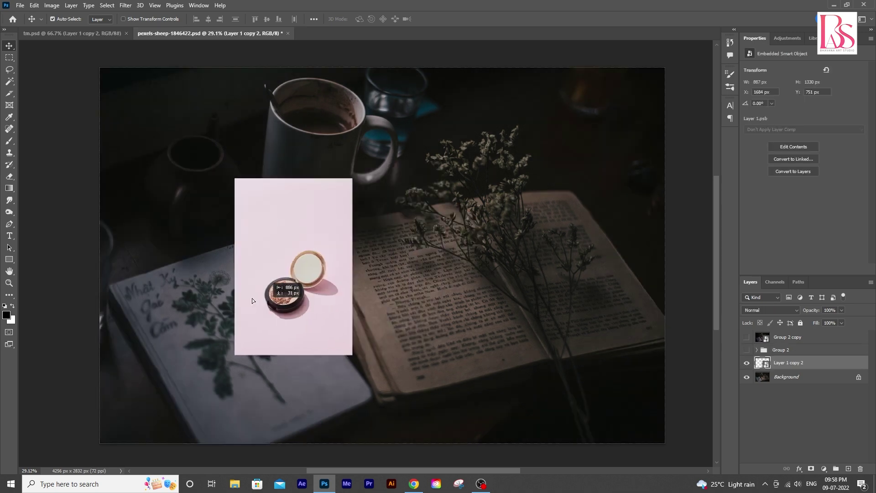
left_click_drag(252, 297, 232, 272)
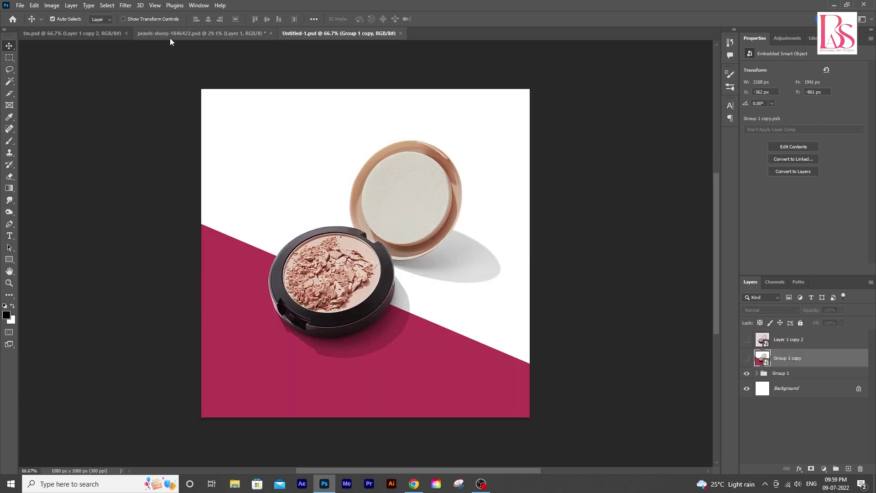
Return to pexels-sheep-1846422.psd and examine the Gaussian Blur smart filter settings on the shadow layer, Layer 1
left_click(170, 38)
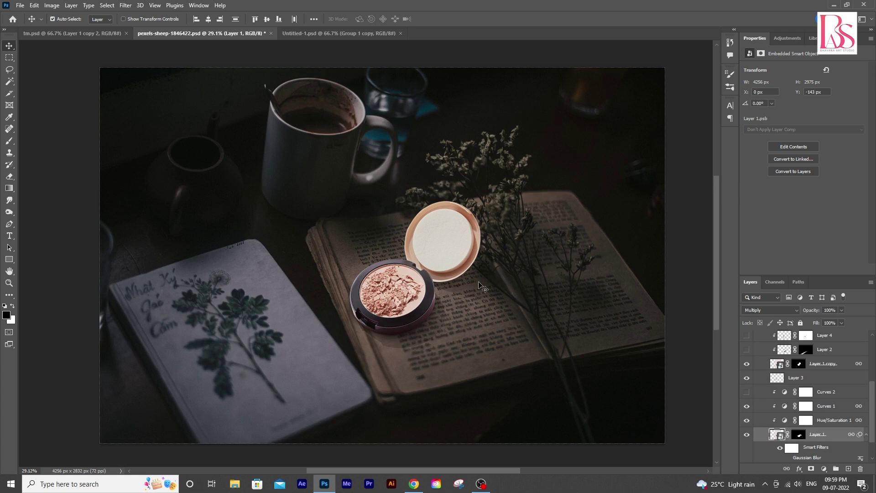
scroll(787, 452, "down", 2)
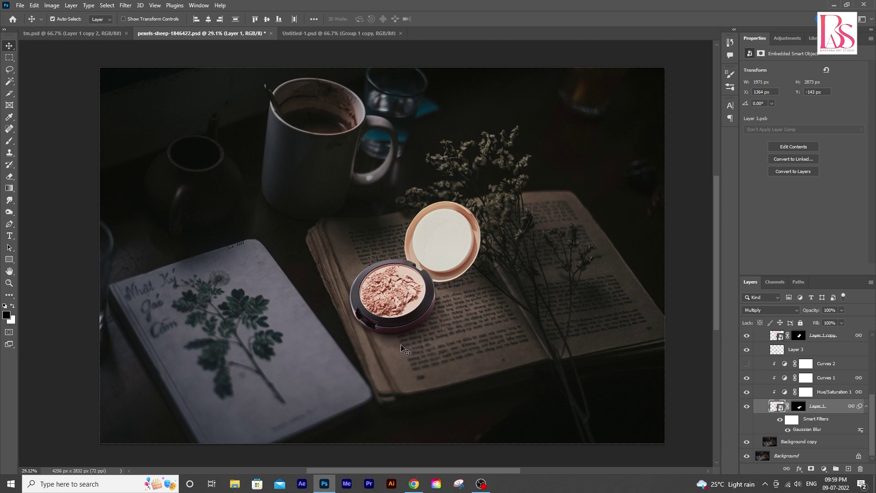
double_click(803, 429)
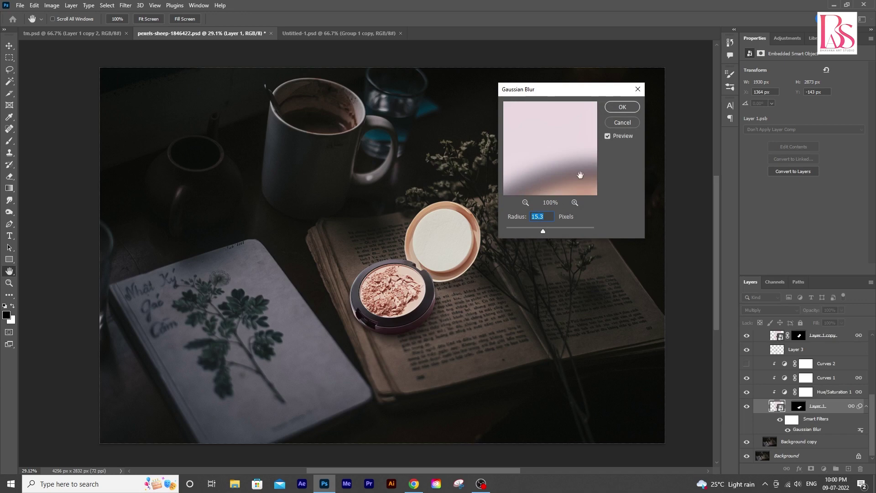
left_click(623, 107)
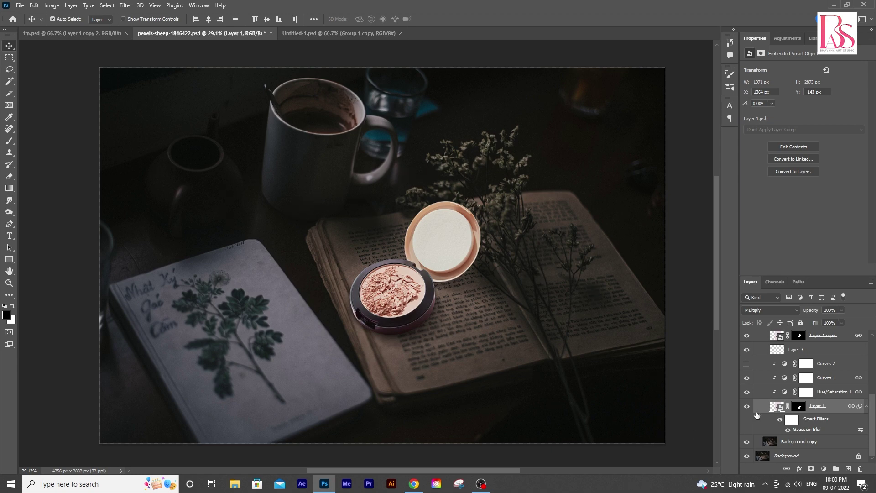
Turn on the Curves 2 adjustment clipped to the compact's shadow layer
left_click(747, 364)
left_click(746, 363)
left_click(758, 365)
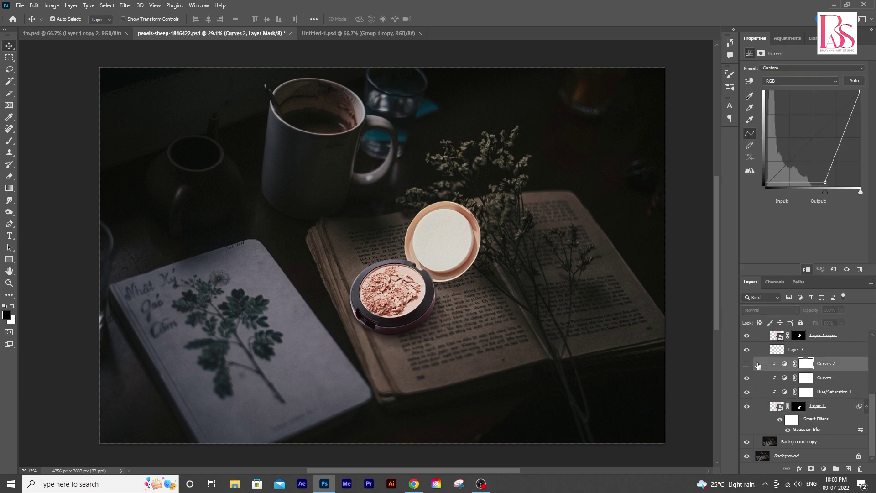
left_click(747, 363)
Select Layer 3 and toggle its visibility to compare the area under the compact with and without it
scroll(776, 370, "up", 1)
left_click(799, 378)
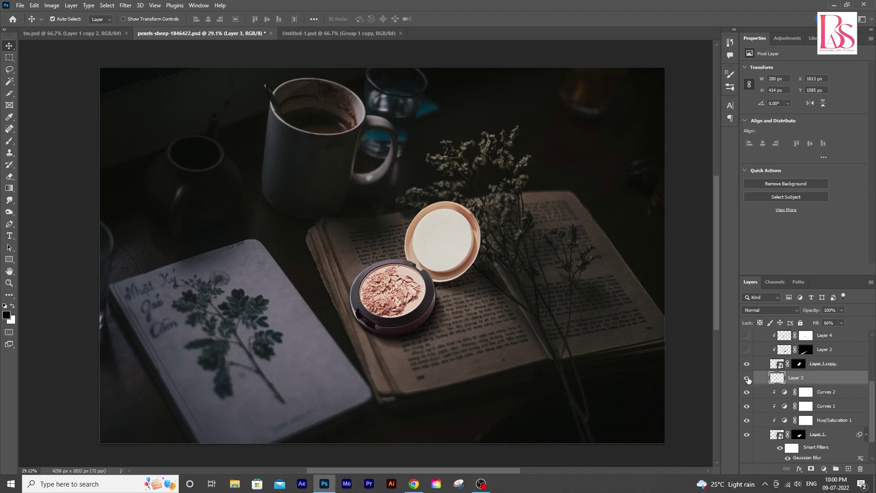
left_click(746, 378)
left_click(746, 378)
left_click(747, 379)
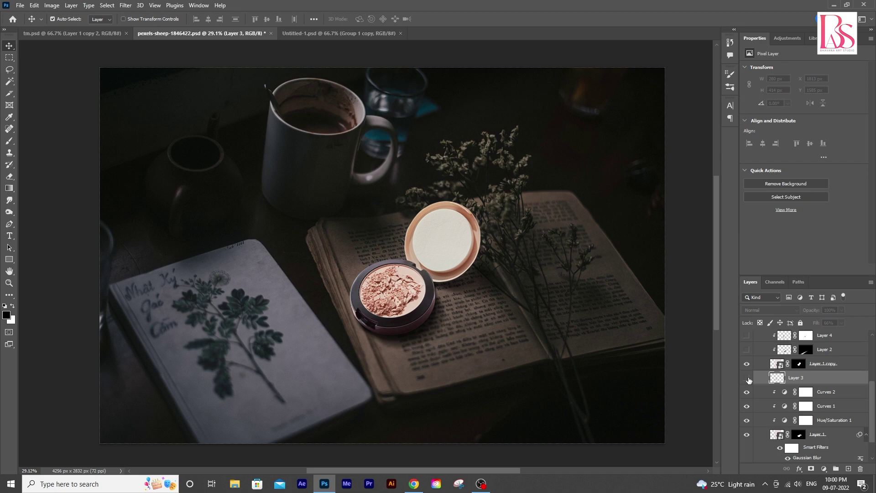
left_click(747, 379)
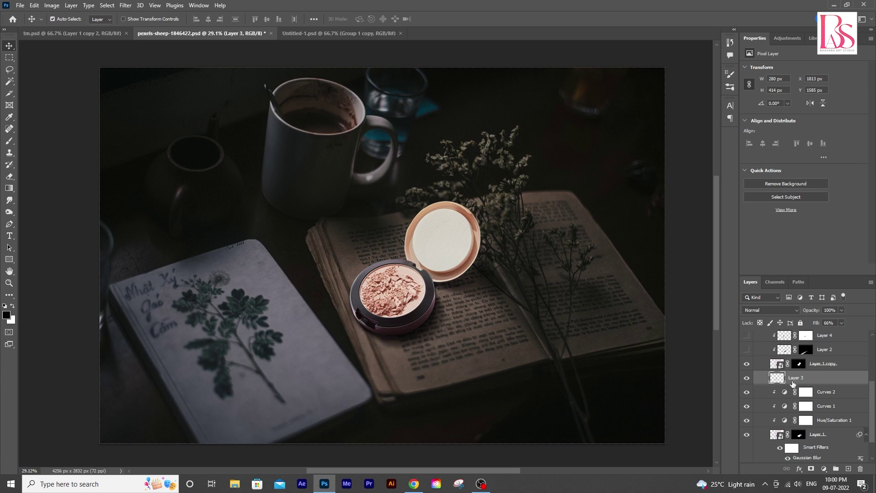
Turn on Layer 4 above Layer 2, comparing the compact with and without its shading
scroll(804, 377, "up", 1)
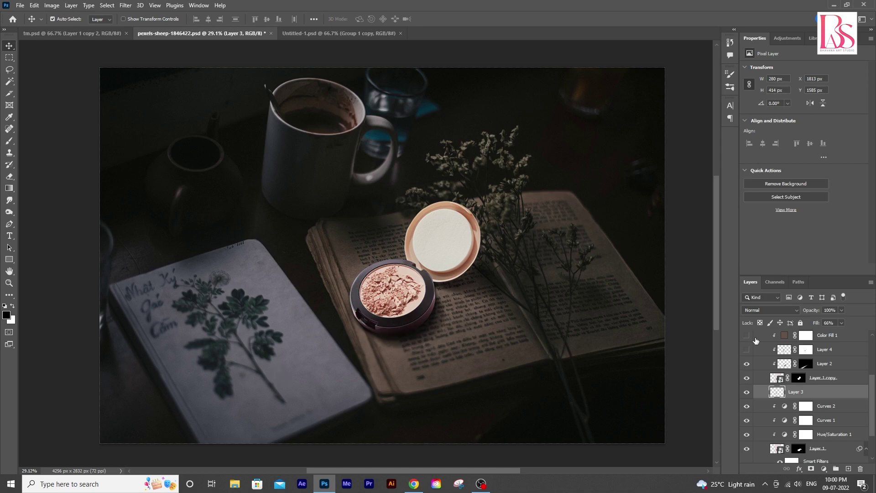
left_click(747, 349)
left_click(827, 350)
left_click(746, 350)
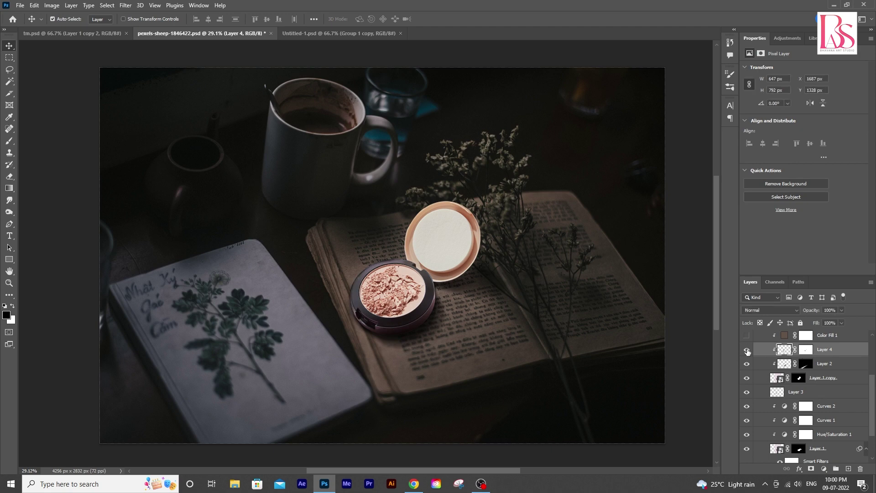
left_click(747, 350)
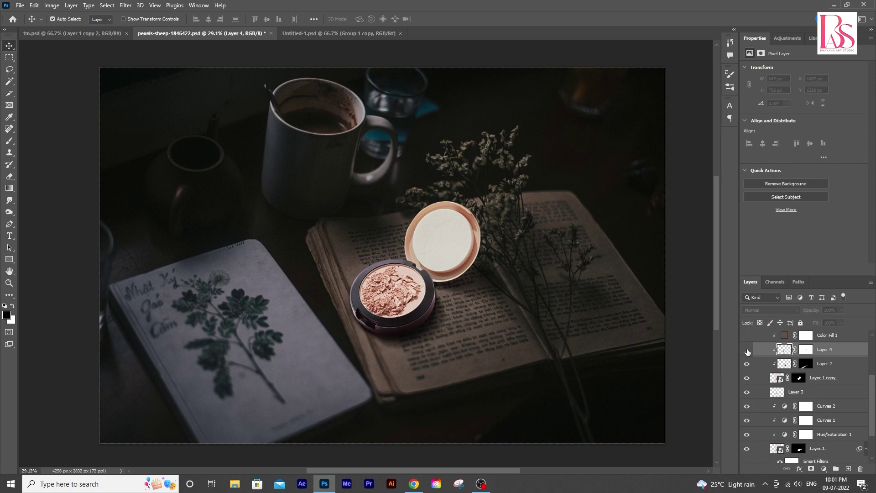
left_click(747, 351)
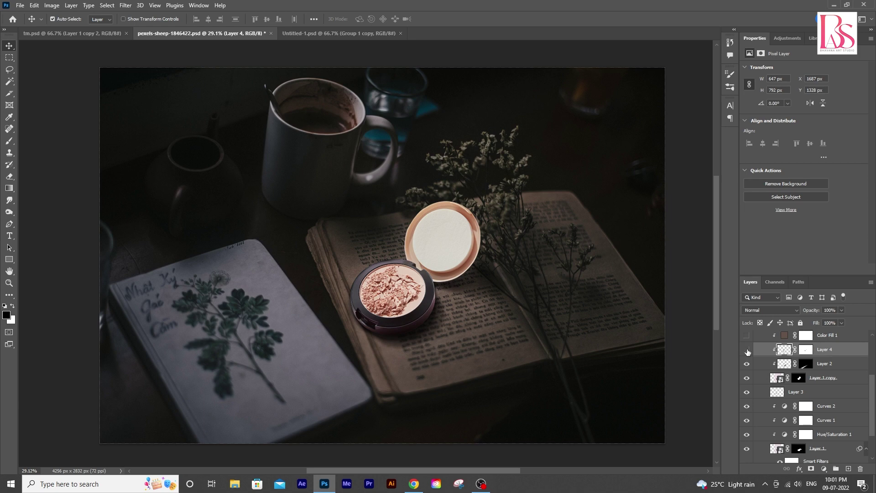
left_click(747, 350)
left_click(746, 350)
Turn on the clipped Color Fill 1 layer over the compact and check its fill colour
scroll(409, 361, "up", 2)
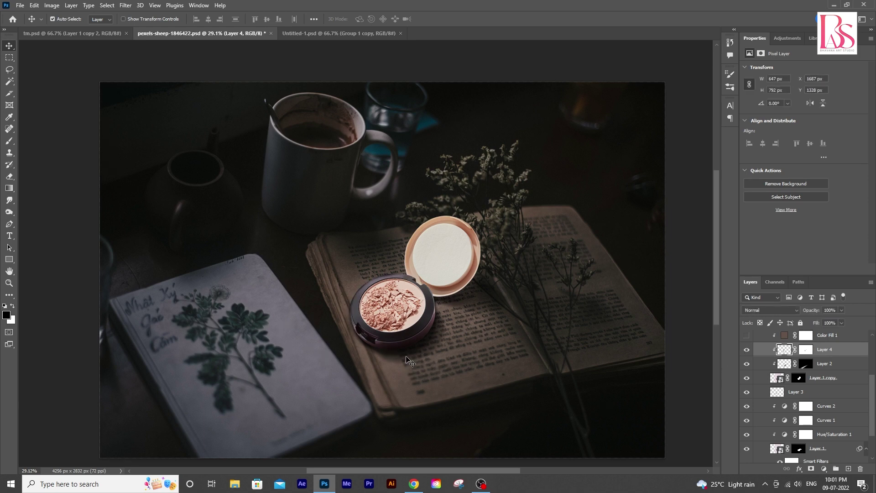
scroll(761, 377, "up", 2)
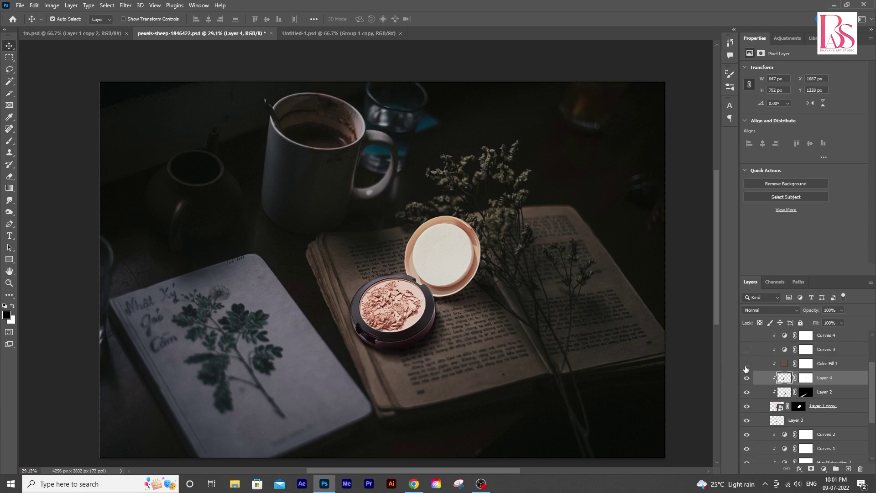
left_click(782, 363)
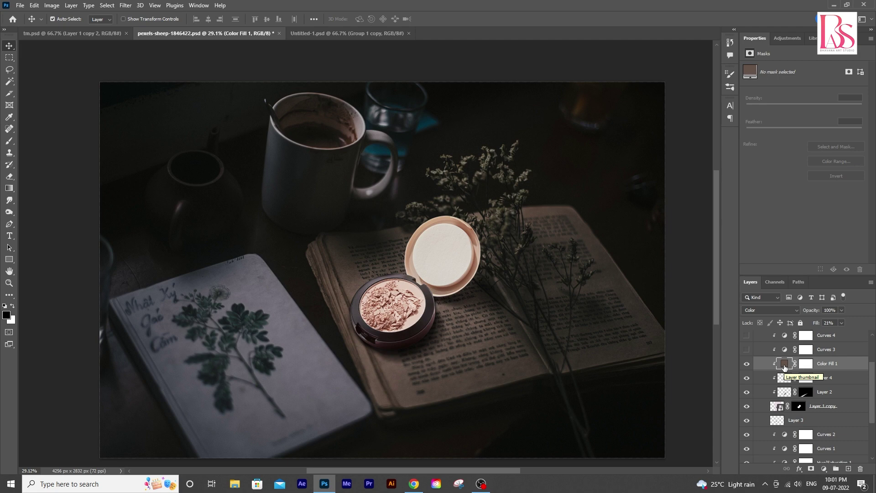
double_click(784, 364)
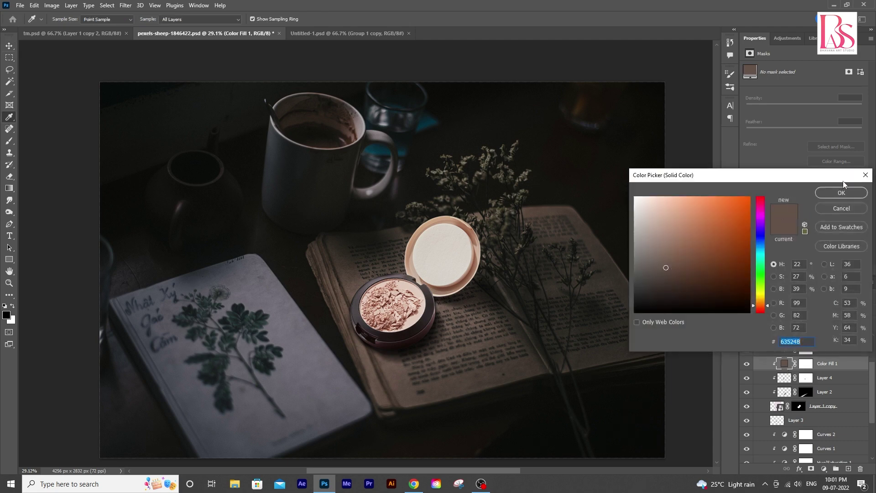
left_click(840, 194)
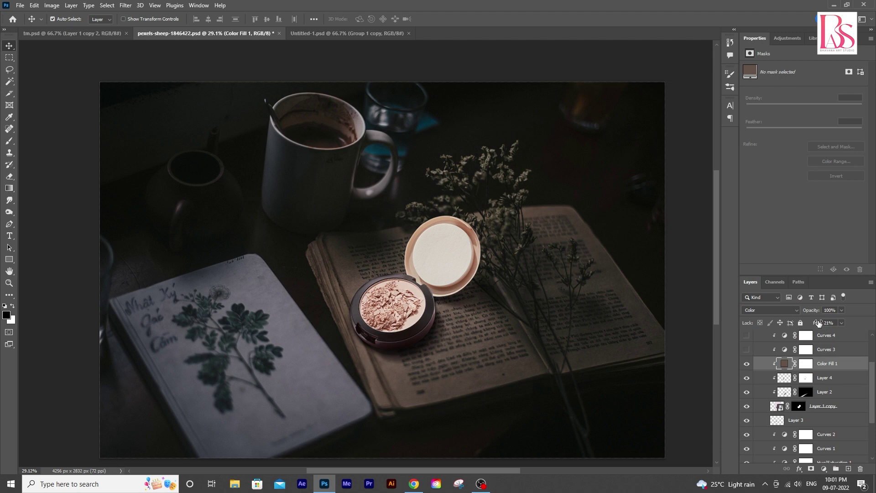
Turn on the clipped Curves 3 and Curves 4 adjustments over the compact and review their curves
left_click(760, 349)
left_click(747, 350)
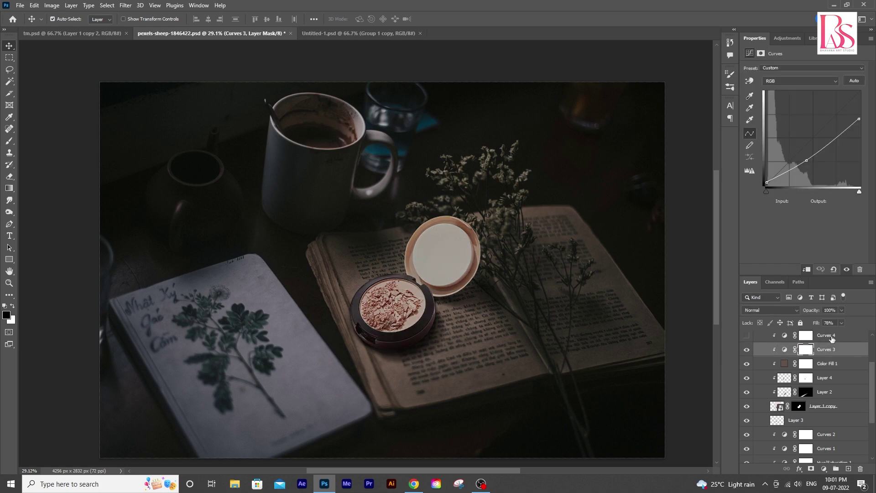
scroll(832, 340, "up", 2)
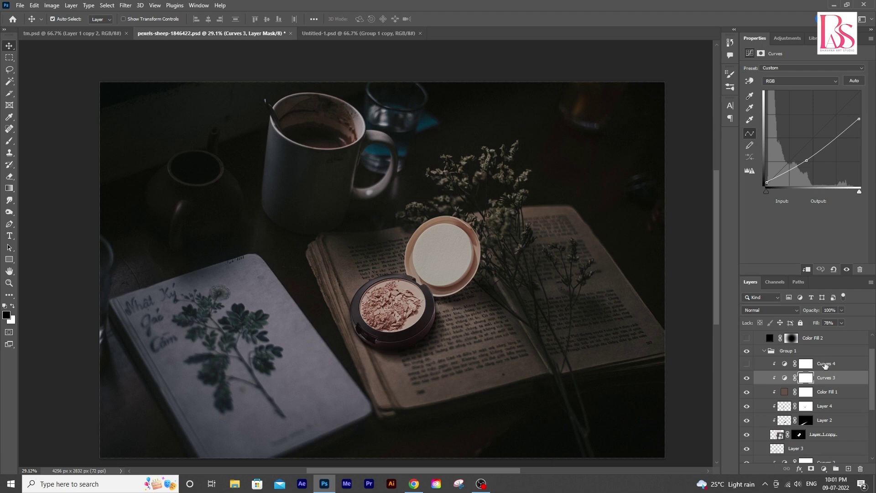
left_click(752, 364)
left_click(746, 364)
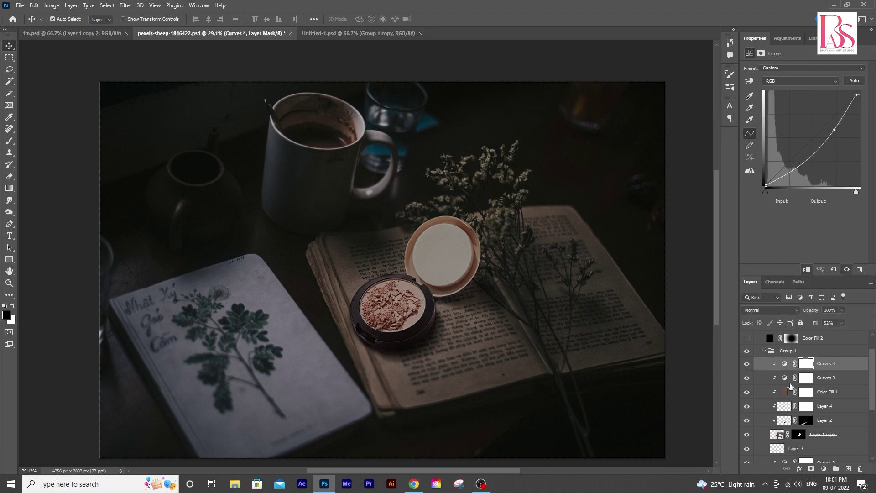
left_click(786, 380)
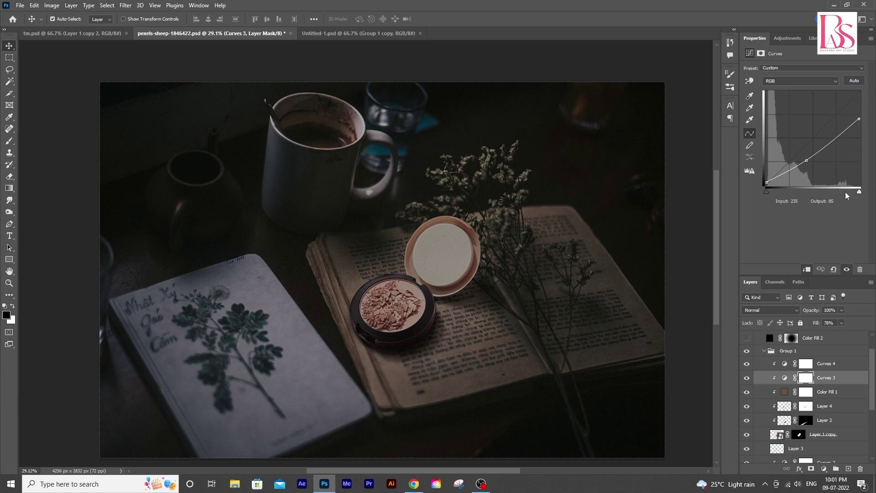
left_click(785, 363)
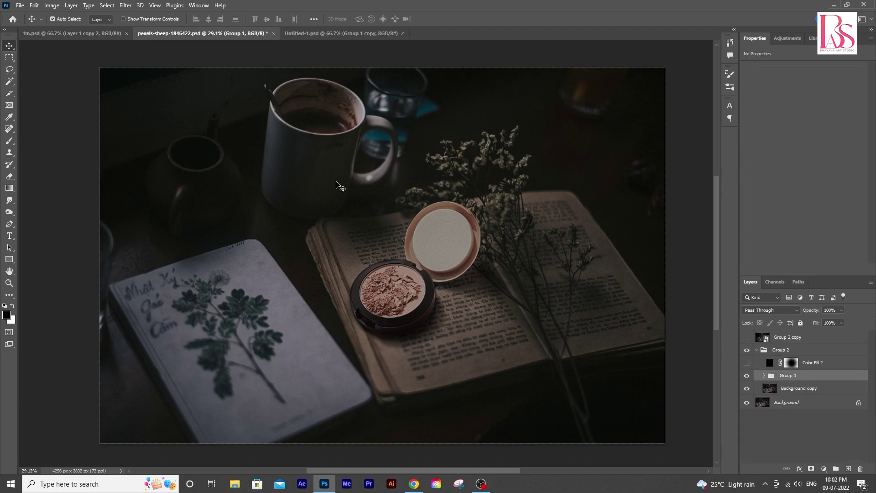
Turn on the black Color Fill 2 vignette layer and activate its layer mask with the Gradient tool
left_click(769, 363)
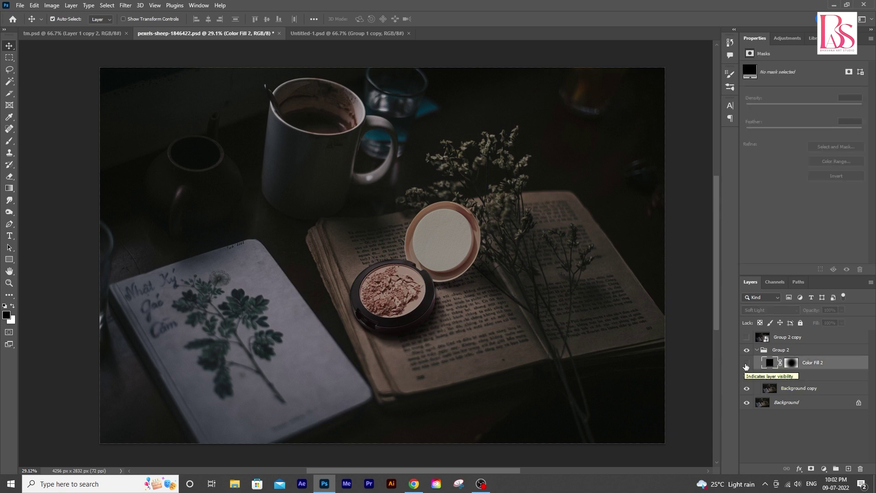
left_click(747, 363)
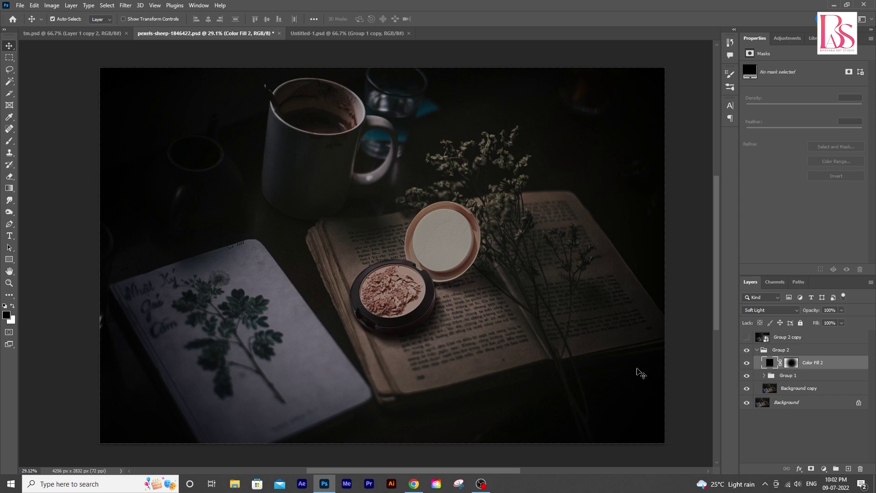
left_click(9, 188)
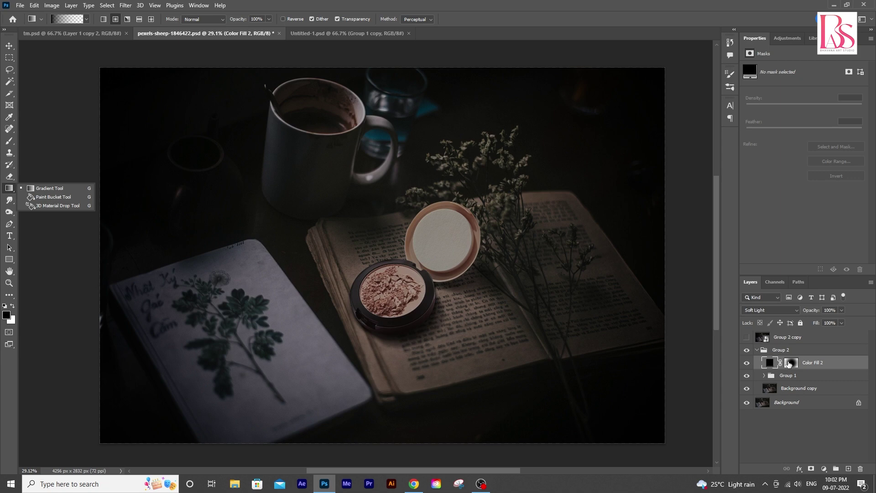
left_click(791, 362)
left_click_drag(434, 269, 156, 393)
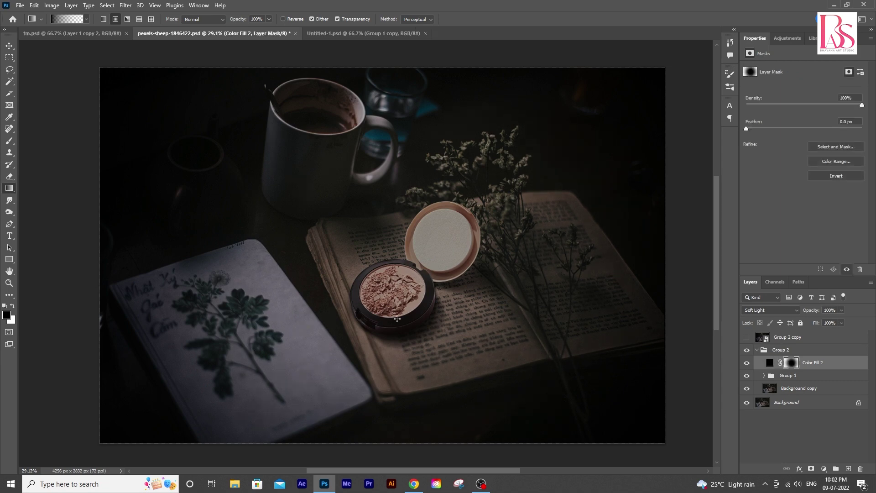
Save the document and collapse Group 2
key("ctrl+s")
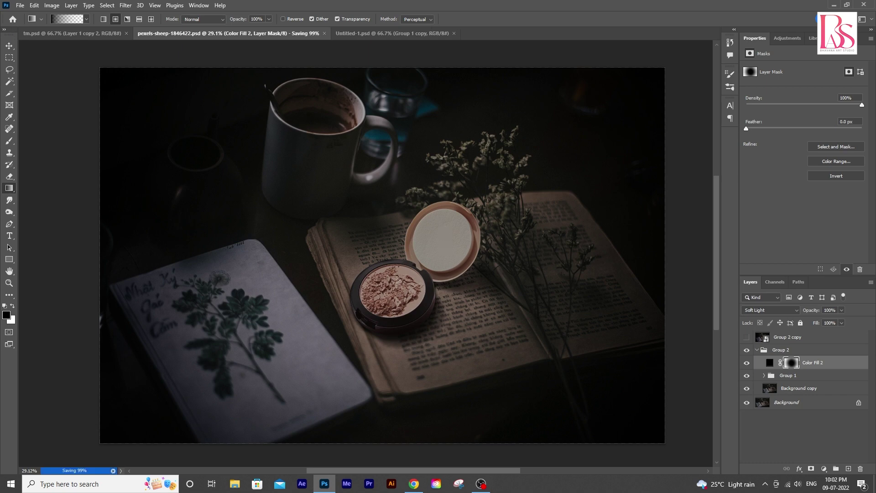
key("v")
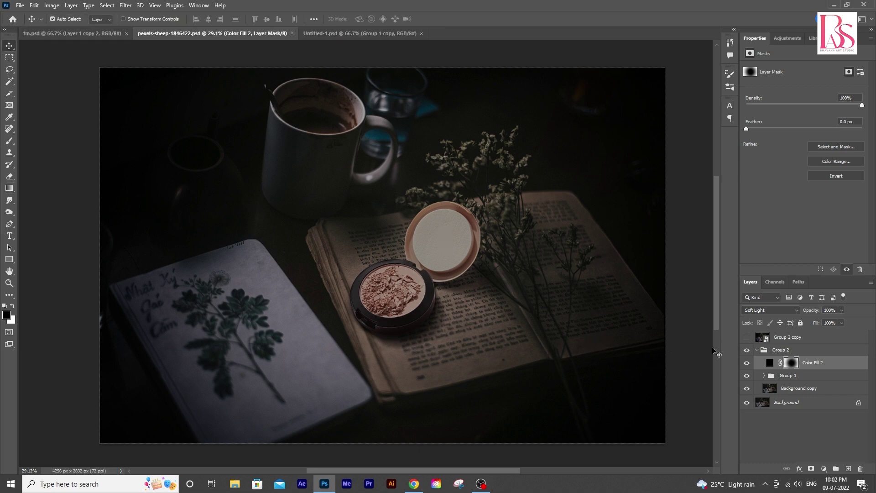
left_click(755, 351)
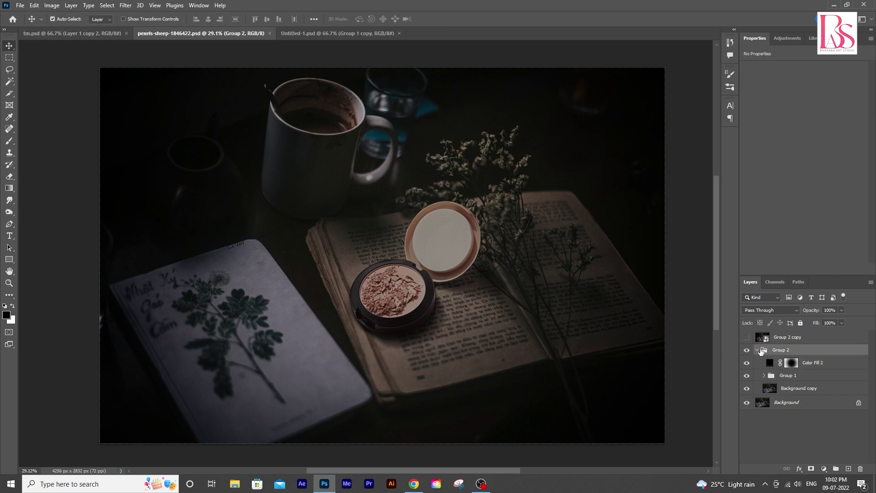
left_click(757, 351)
Toggle Group 2's visibility to compare the composite with the original background photo, and switch back to tm.psd
left_click(747, 351)
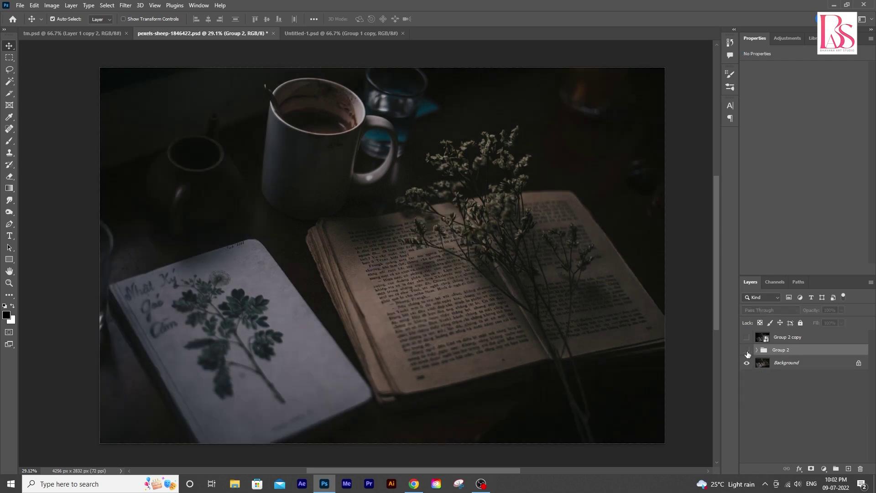
left_click(747, 350)
left_click(747, 350)
left_click(747, 350)
left_click(757, 350)
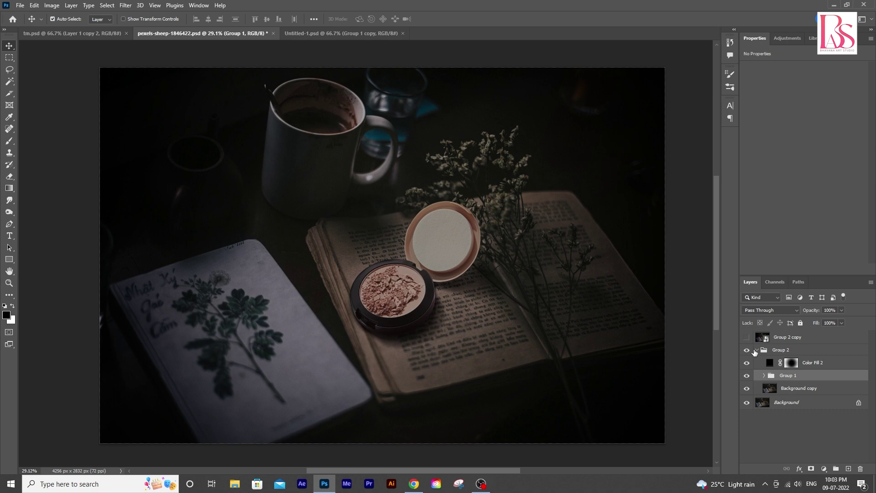
left_click(756, 350)
scroll(398, 257, "up", 2)
scroll(397, 257, "down", 2)
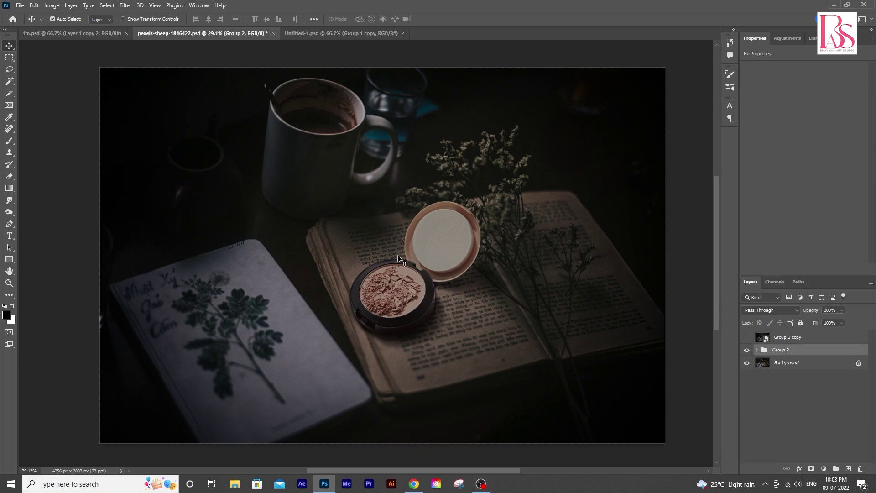
scroll(397, 256, "up", 1)
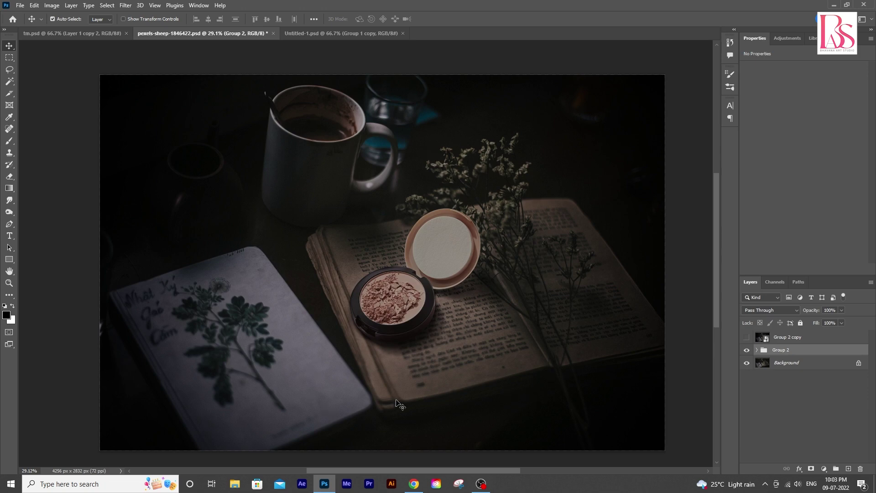
left_click(91, 34)
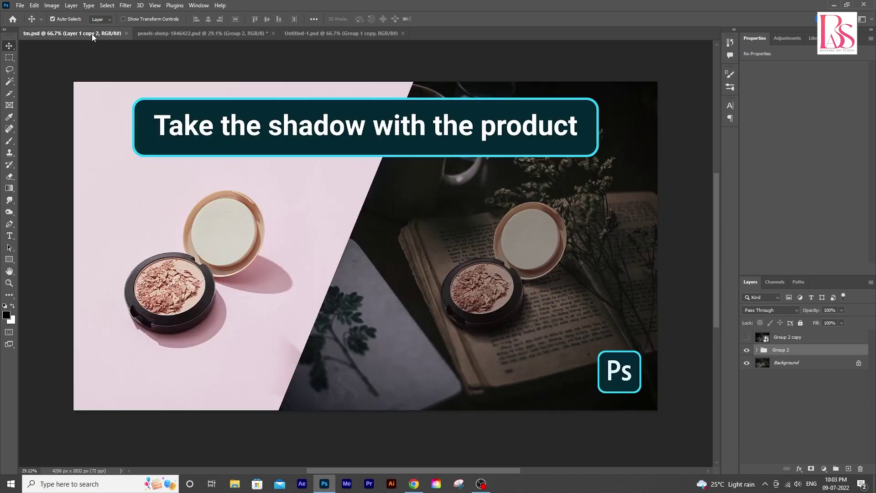